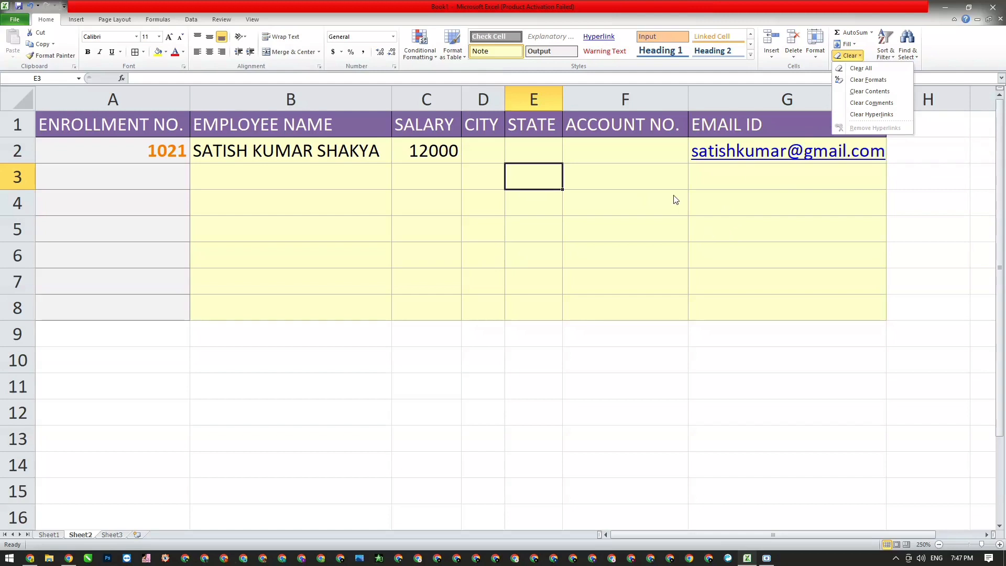
- Add the comment "DEPARTMENT = GARMENTS" to the employee name in cell B2
{"action": "key", "text": "Escape"}
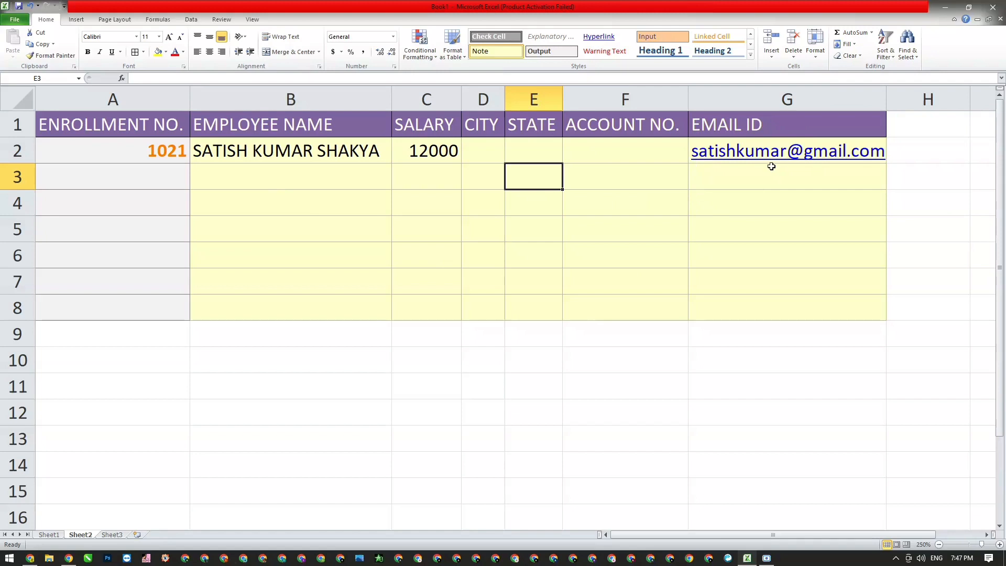
{"action": "left_click", "coordinate": [309, 151]}
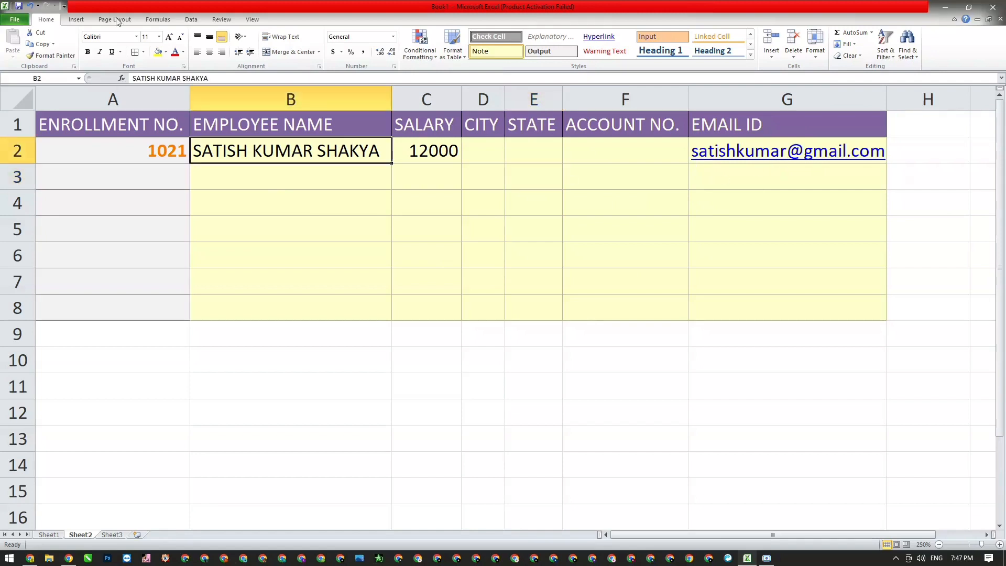
{"action": "left_click", "coordinate": [222, 20]}
{"action": "left_click", "coordinate": [134, 45]}
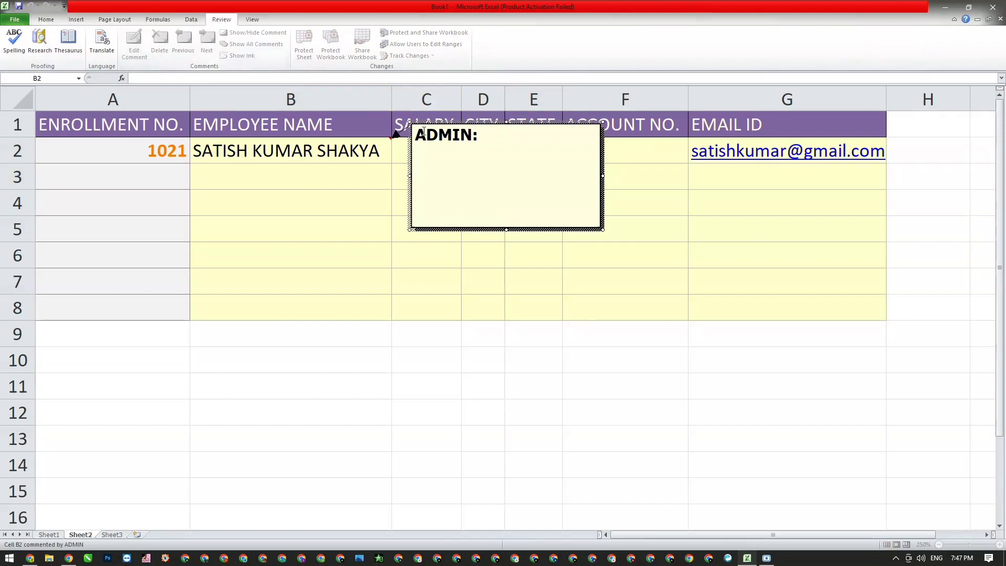
{"action": "type", "text": "DEPARTMENT "}
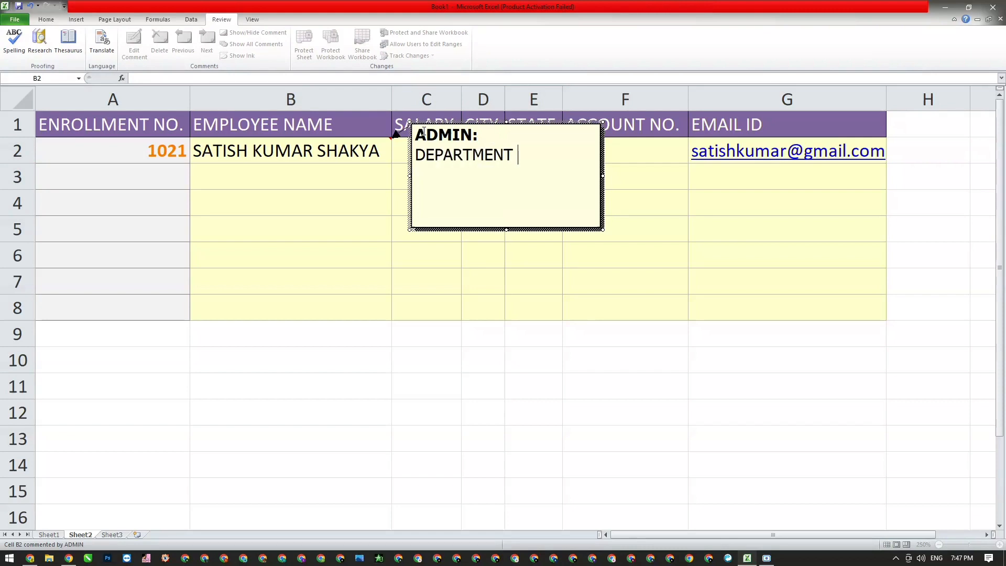
{"action": "type", "text": "= GARMEN"}
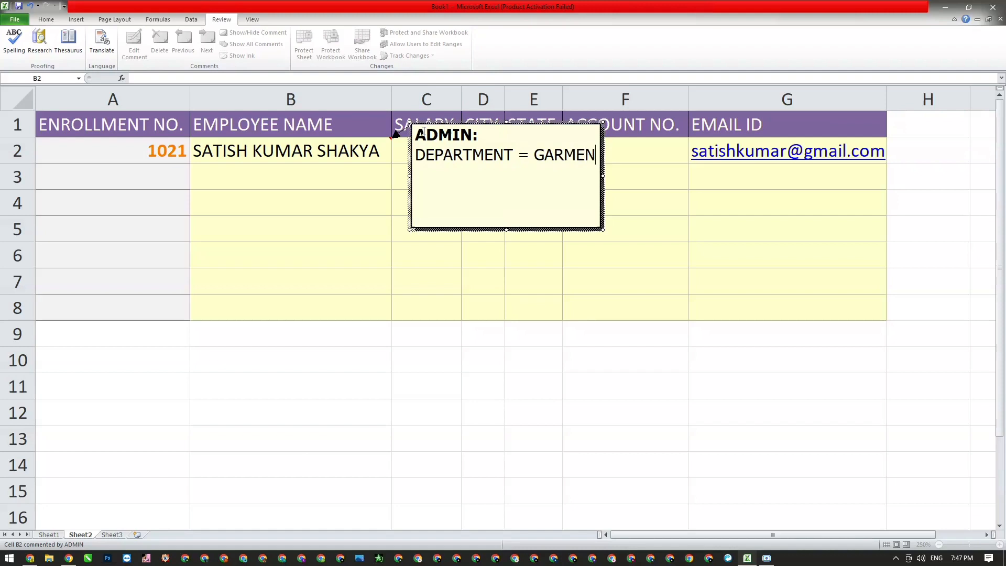
{"action": "type", "text": "TS"}
{"action": "left_click", "coordinate": [207, 193]}
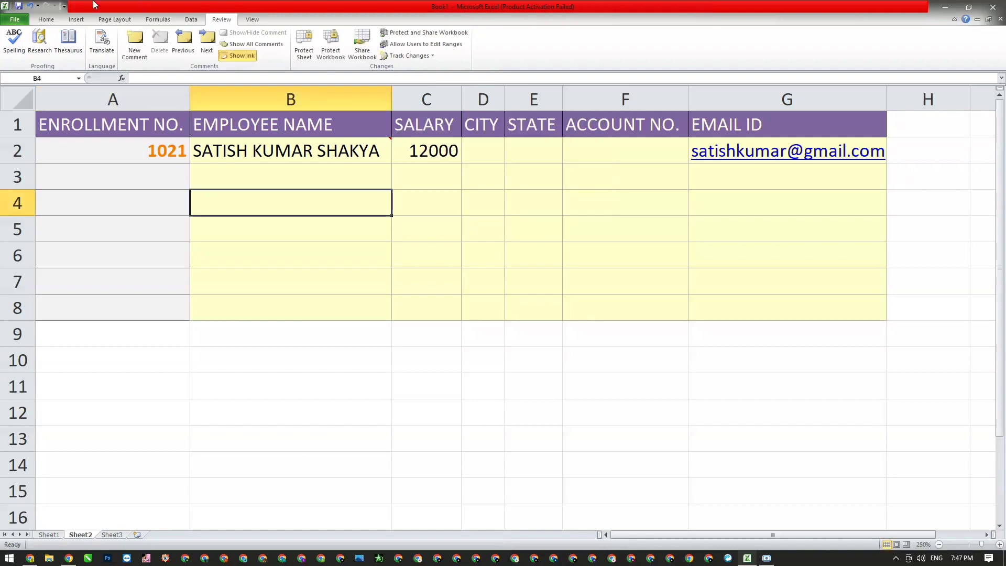
{"action": "left_click", "coordinate": [46, 20]}
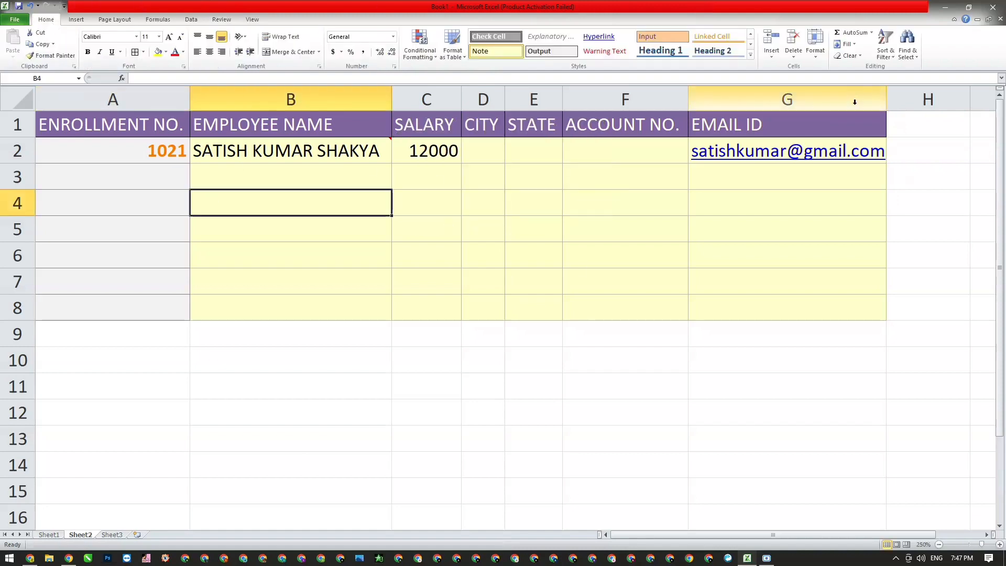
{"action": "left_click", "coordinate": [848, 56]}
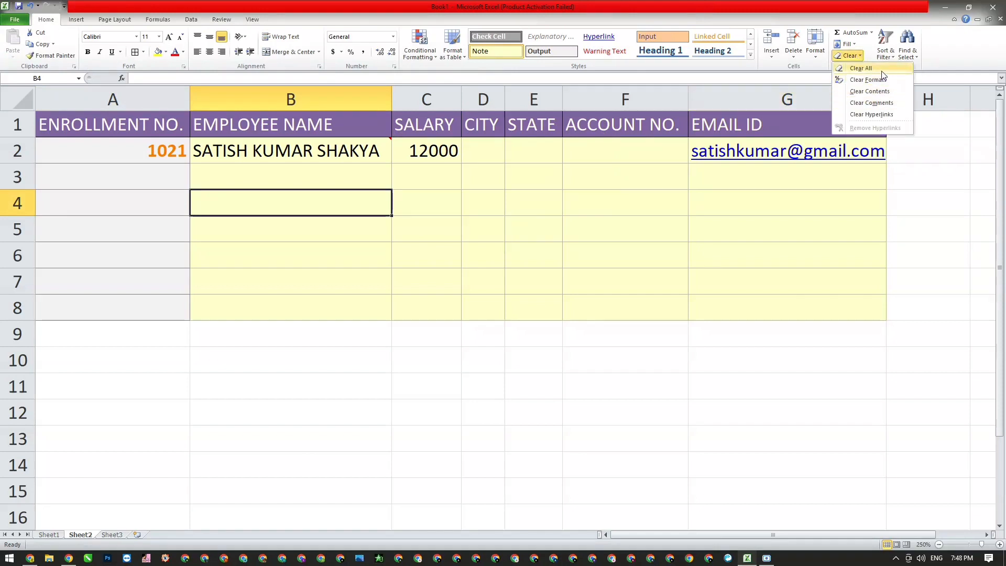
{"action": "left_click", "coordinate": [521, 243]}
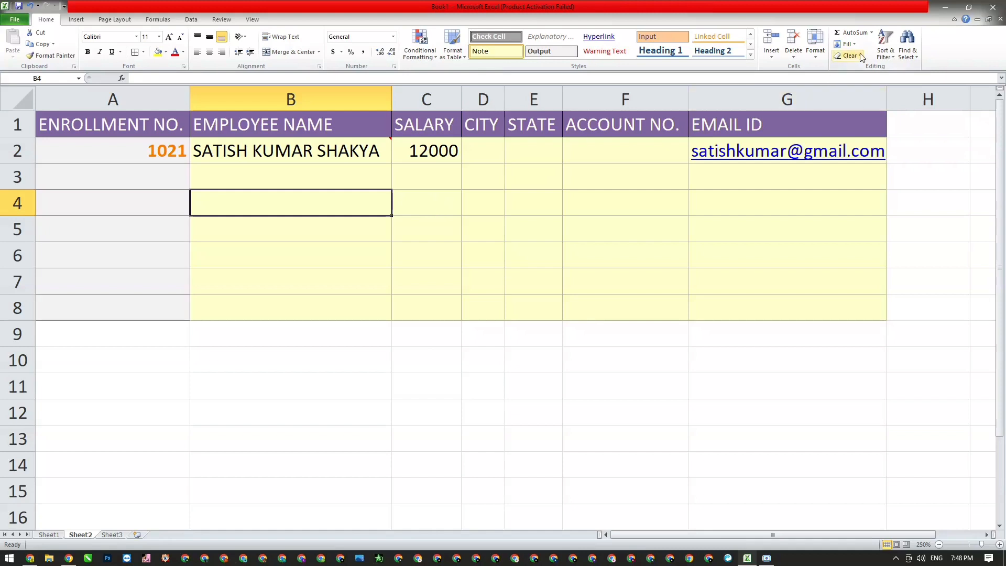
{"action": "left_click", "coordinate": [518, 220]}
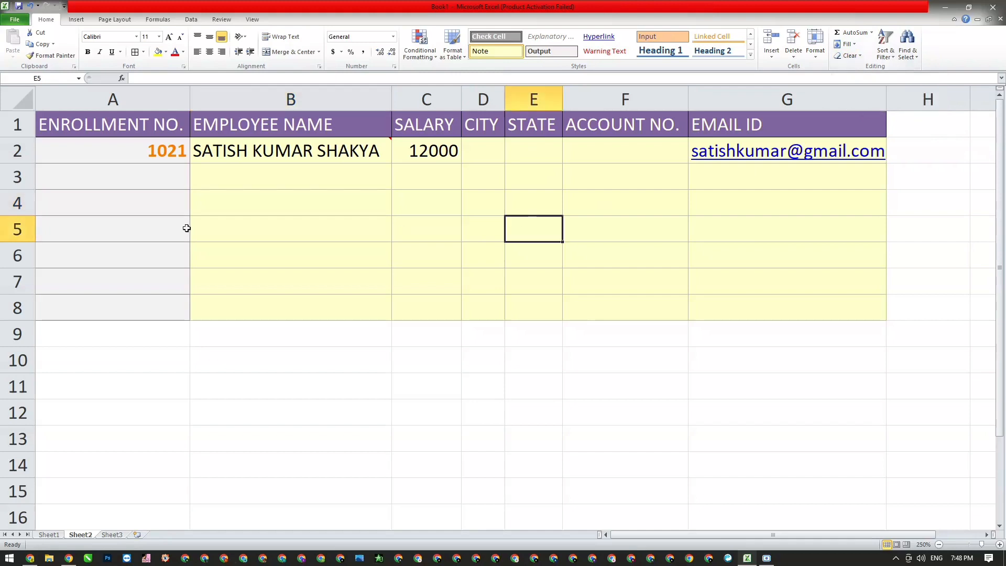
{"action": "left_click_drag", "start_coordinate": [114, 127], "coordinate": [743, 306]}
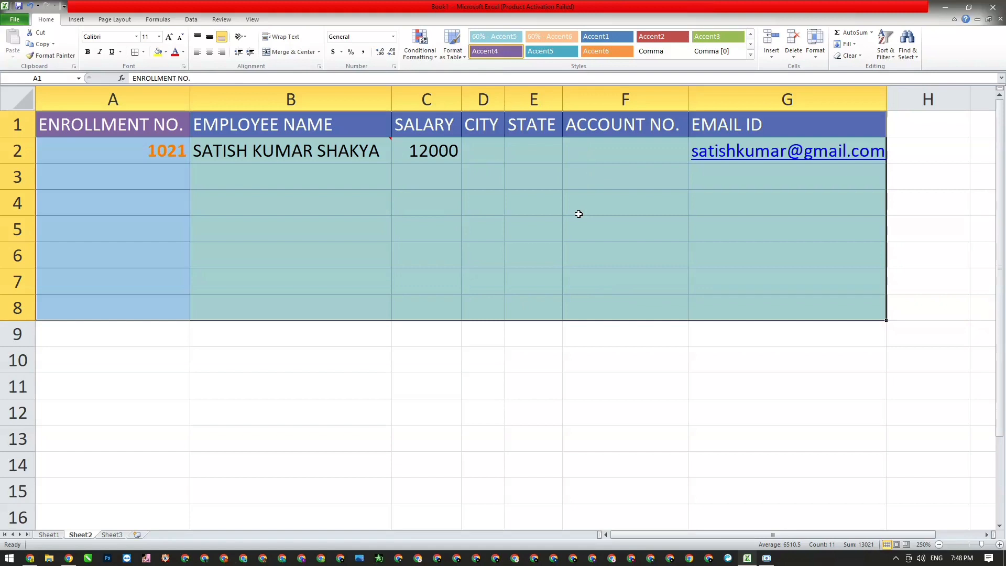
{"action": "left_click", "coordinate": [851, 56]}
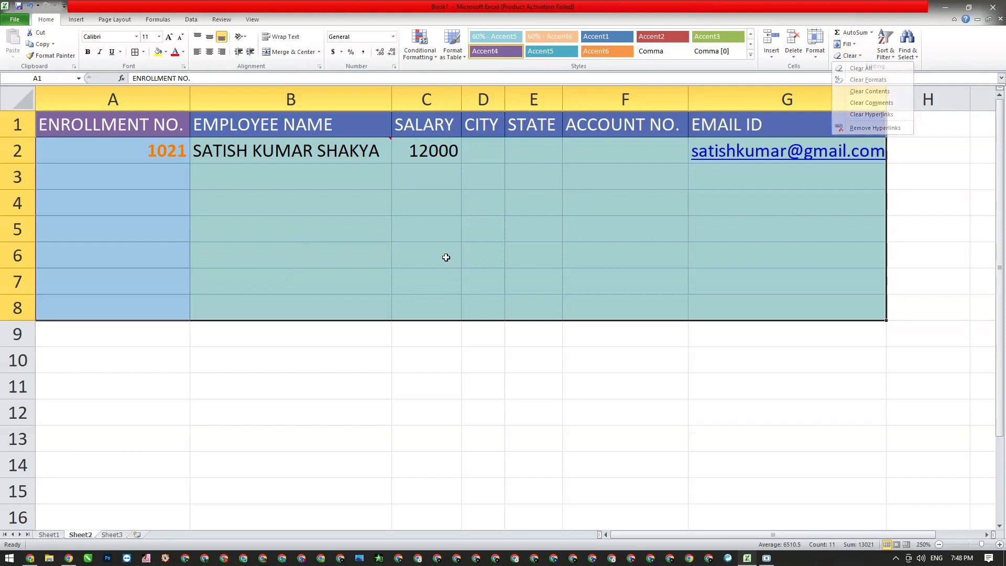
{"action": "left_click", "coordinate": [438, 230]}
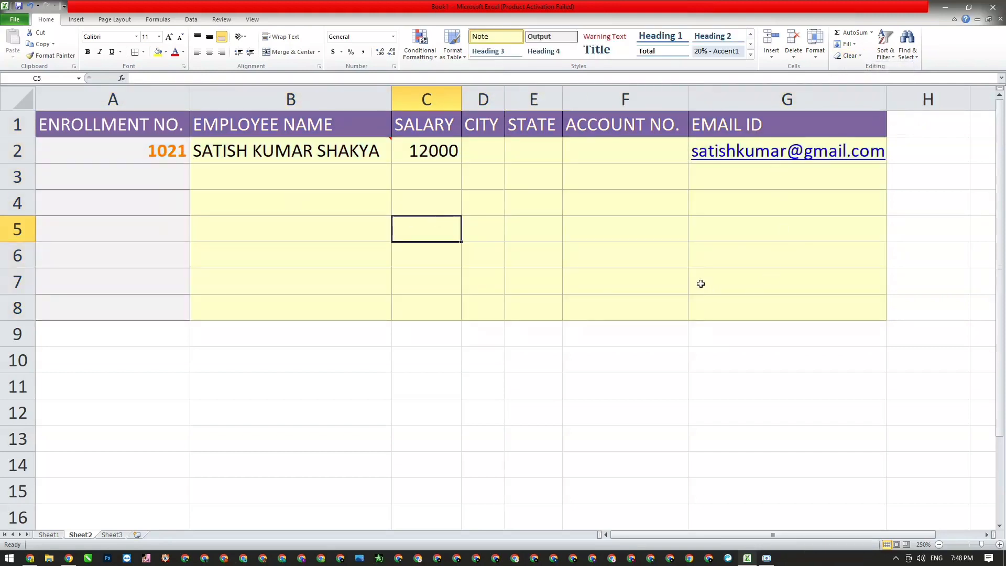
- Clear only the formats from the employee table in A1:G8
{"action": "left_click_drag", "start_coordinate": [157, 128], "coordinate": [701, 297]}
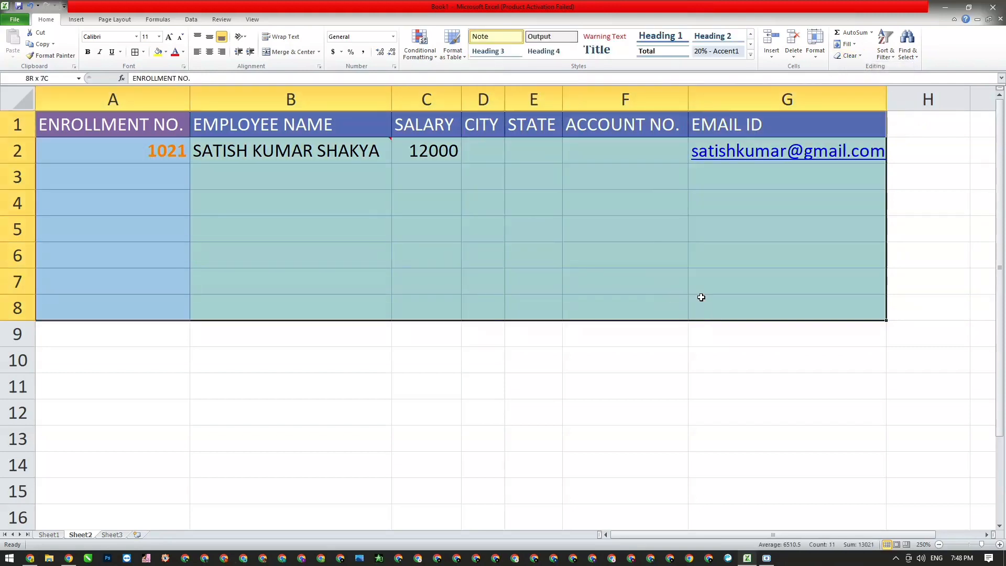
{"action": "left_click", "coordinate": [850, 55]}
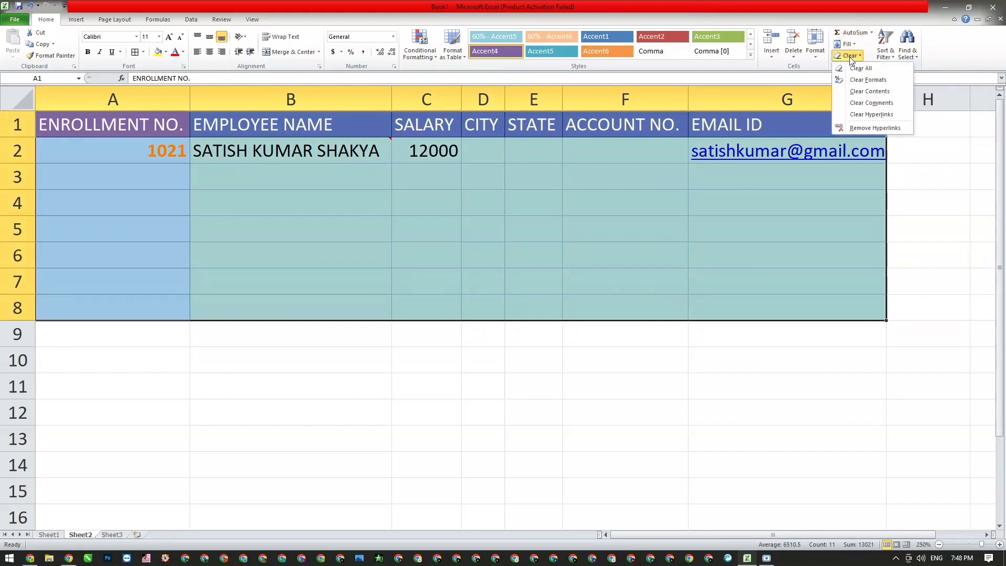
{"action": "left_click", "coordinate": [873, 81]}
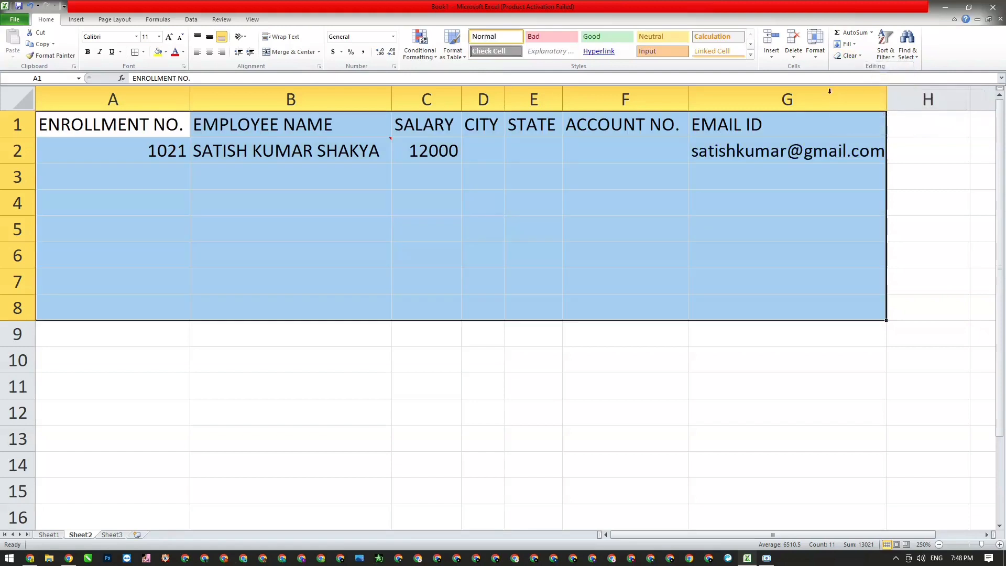
{"action": "left_click", "coordinate": [610, 178]}
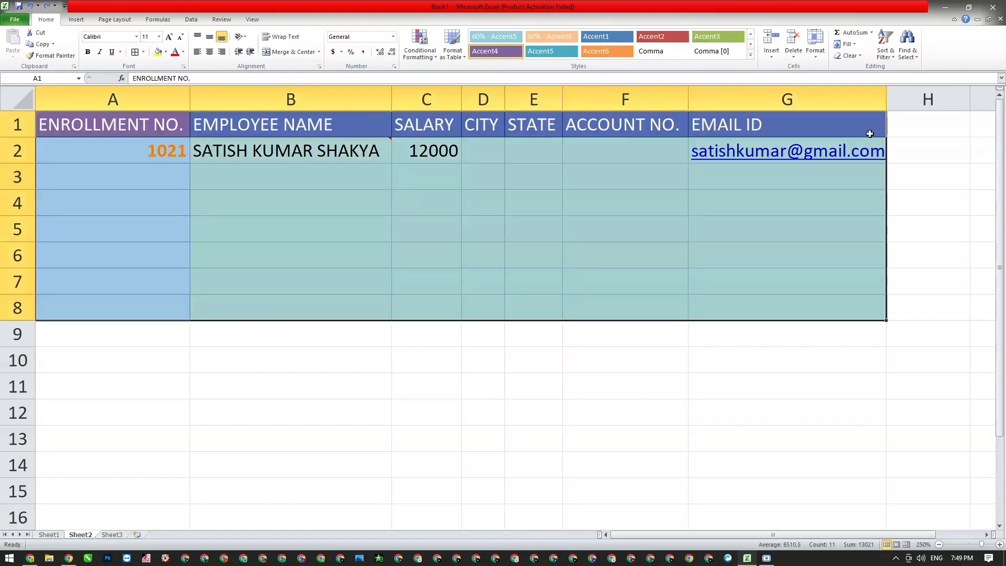
- Clear only the contents of the employee table in A1:G8 and undo the clearing
{"action": "left_click", "coordinate": [859, 56]}
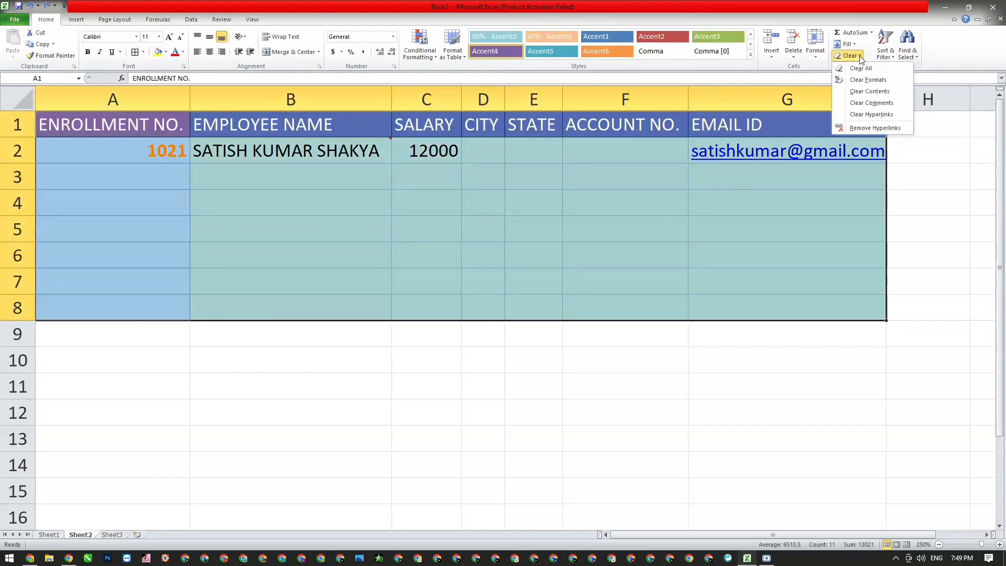
{"action": "left_click", "coordinate": [869, 91]}
{"action": "left_click", "coordinate": [493, 192]}
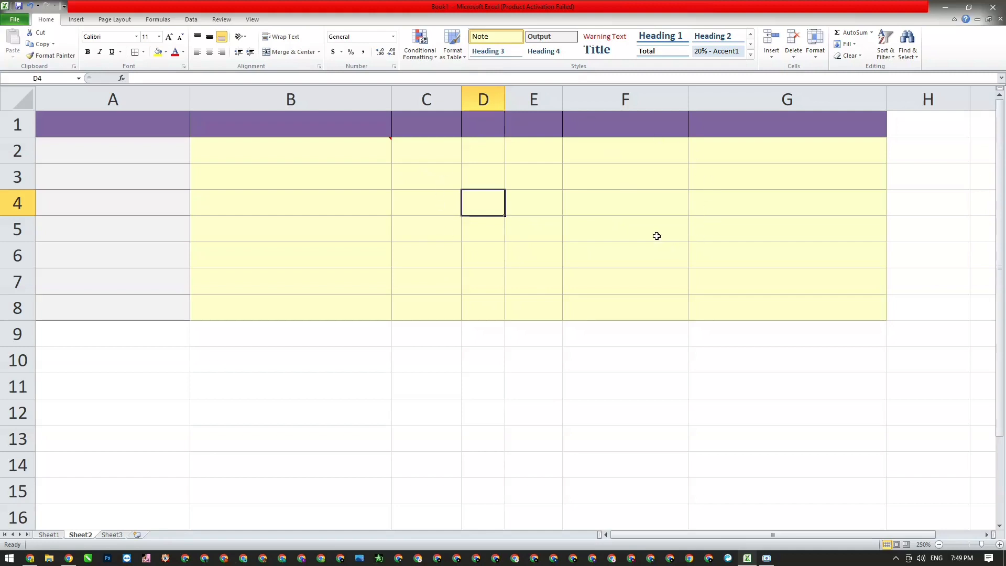
{"action": "key", "text": "ctrl+z"}
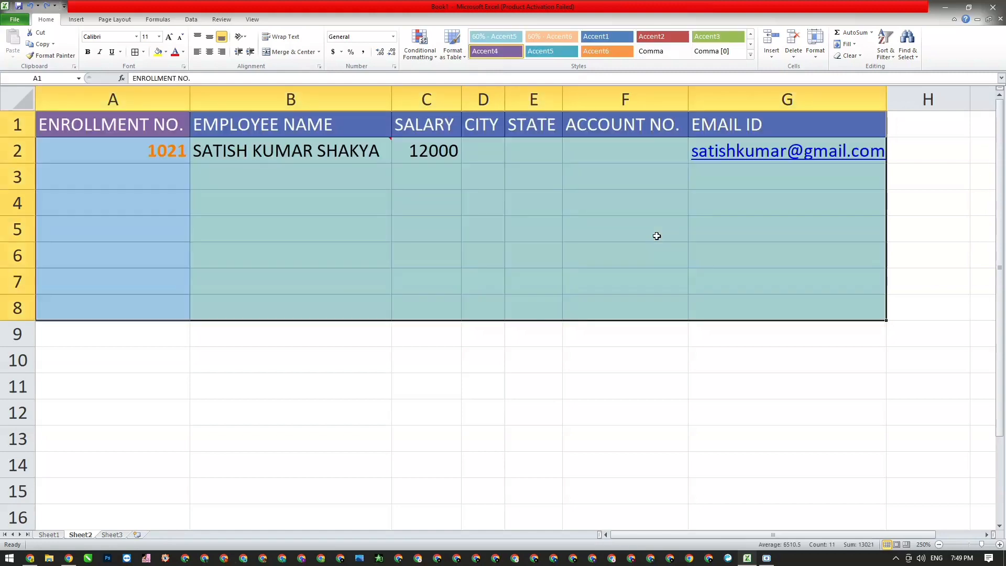
- View the comment attached to the employee name in cell B2
{"action": "left_click", "coordinate": [855, 56]}
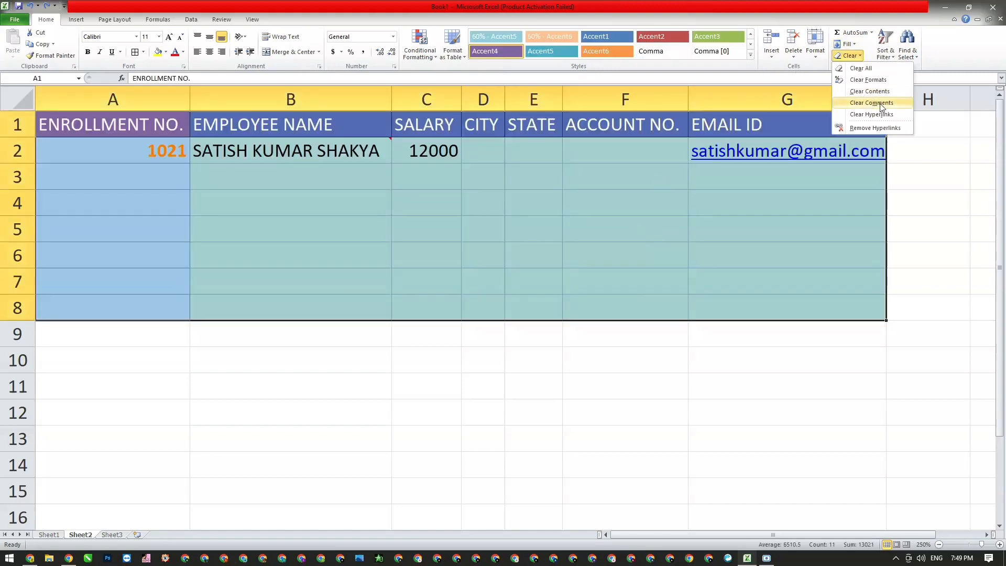
{"action": "left_click", "coordinate": [249, 280]}
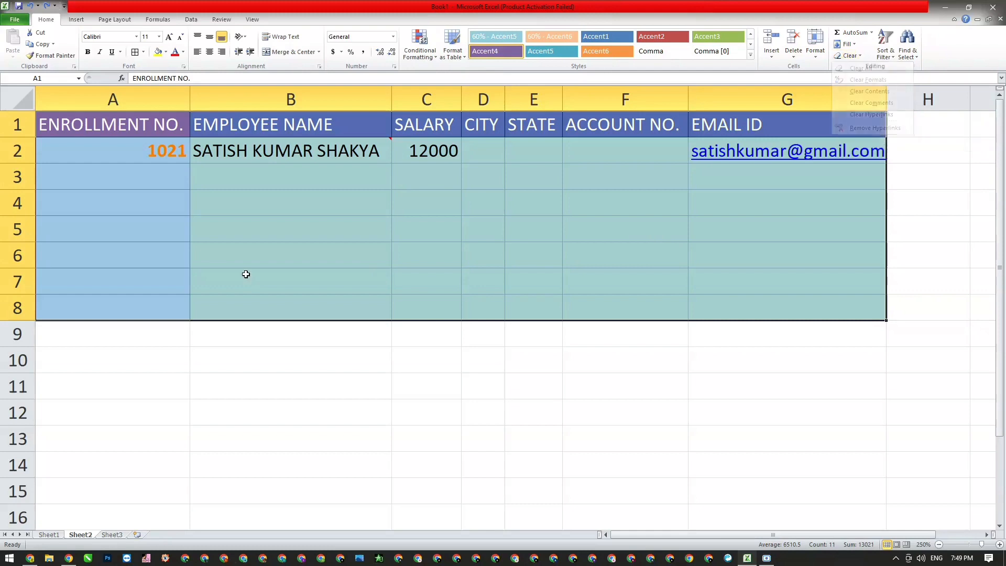
{"action": "left_click", "coordinate": [241, 275]}
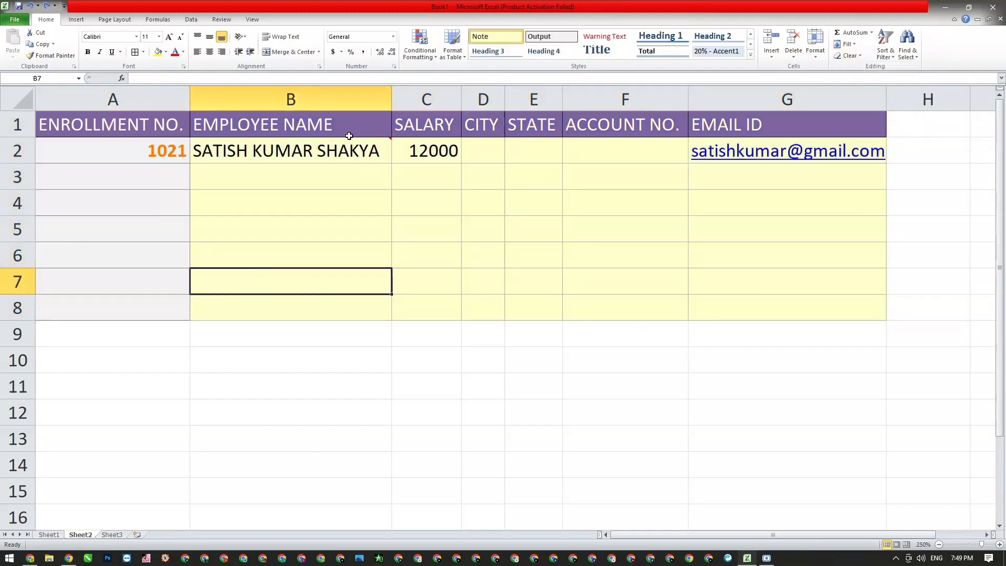
{"action": "mouse_move", "coordinate": [332, 150]}
{"action": "left_click", "coordinate": [364, 227]}
- Clear the comments from A1:G8, check cell B2, and undo the clearing
{"action": "left_click_drag", "start_coordinate": [176, 129], "coordinate": [703, 303]}
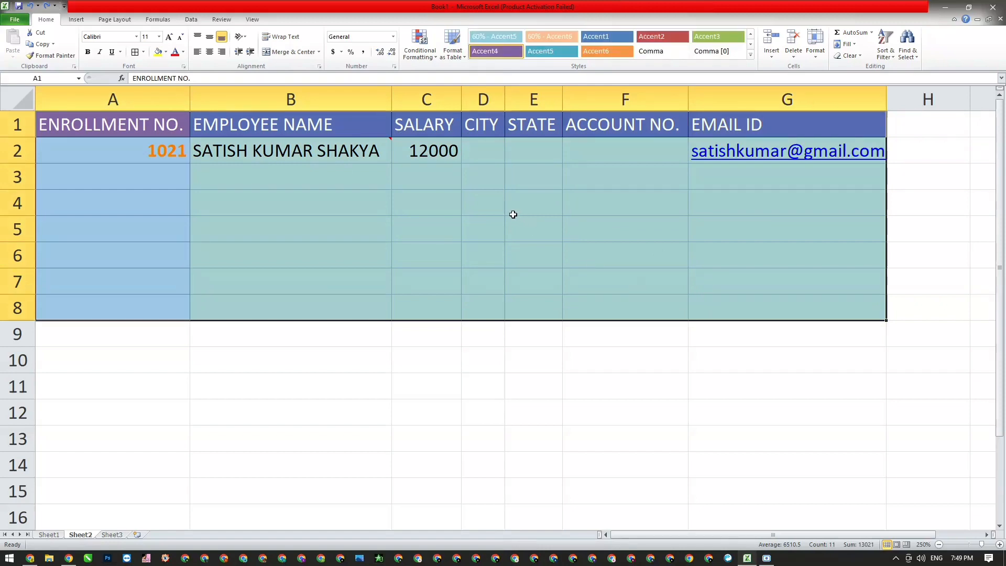
{"action": "left_click", "coordinate": [858, 58]}
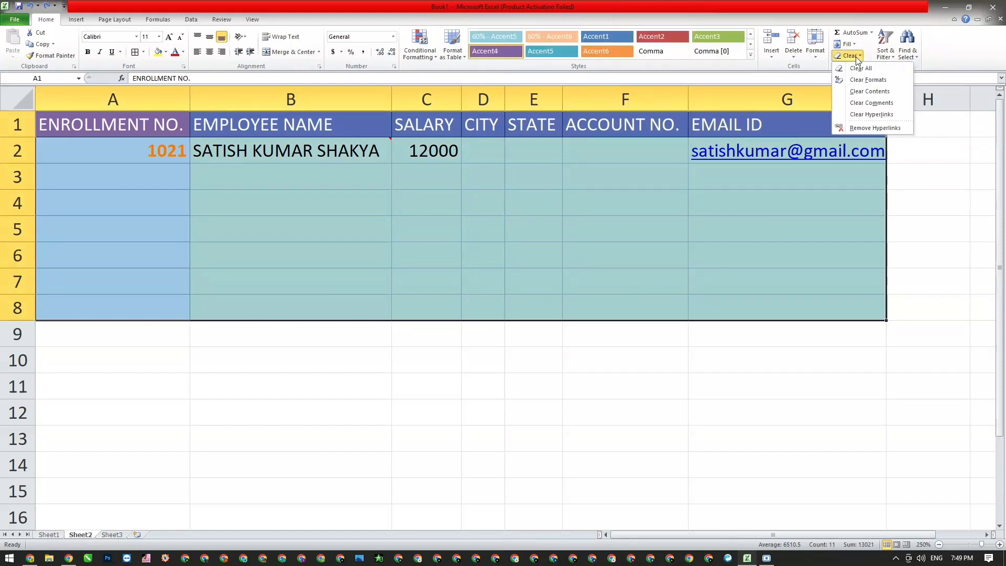
{"action": "left_click", "coordinate": [871, 103]}
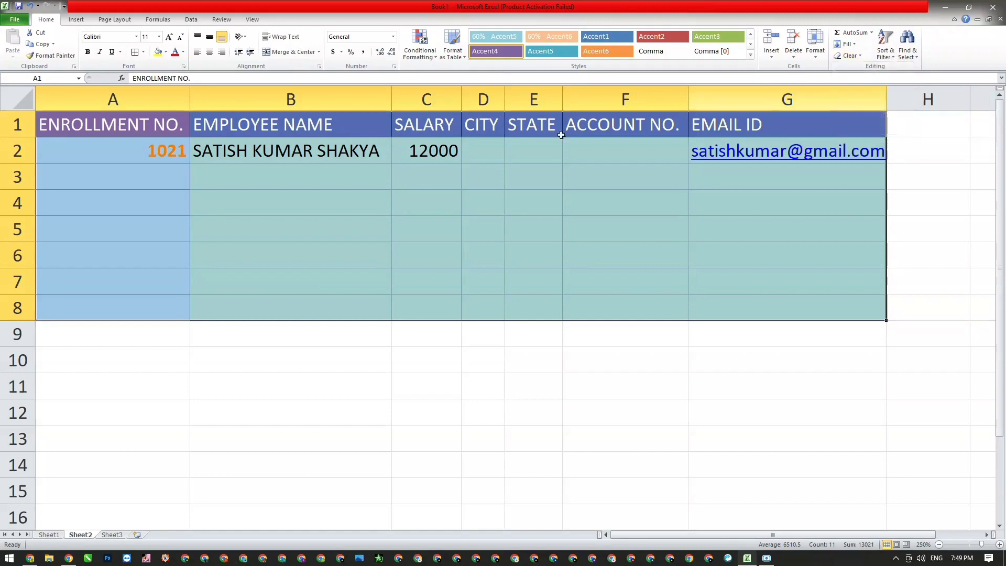
{"action": "left_click", "coordinate": [421, 142]}
{"action": "left_click", "coordinate": [369, 149]}
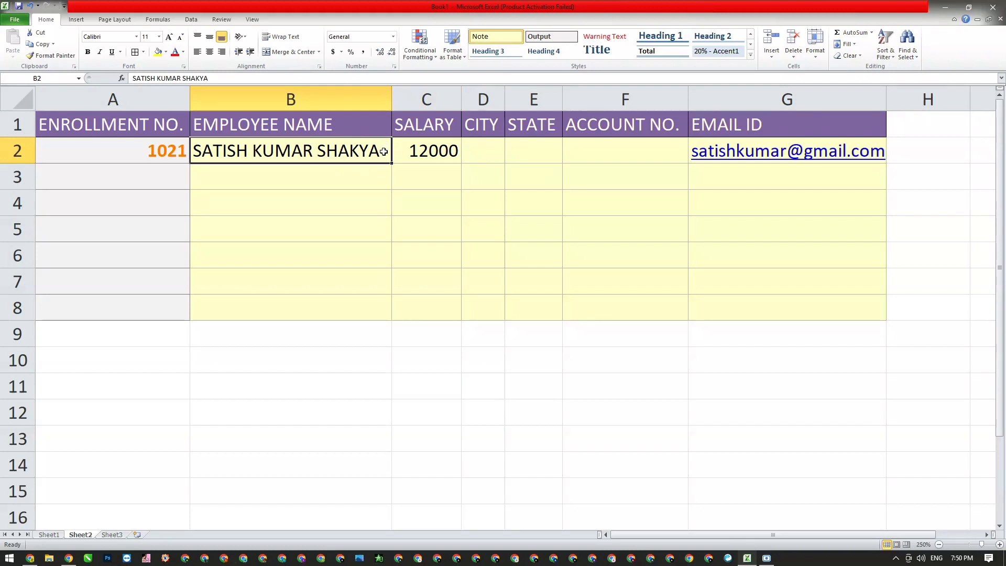
{"action": "key", "text": "ctrl+a"}
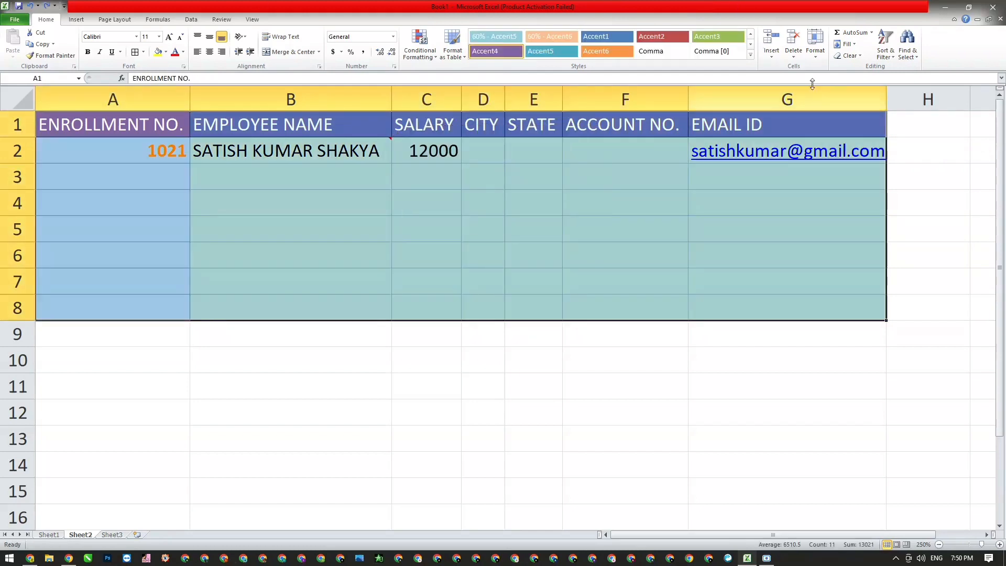
- Clear the hyperlinks from the employee table in A1:G8 using Clear Hyperlinks
{"action": "left_click", "coordinate": [855, 56]}
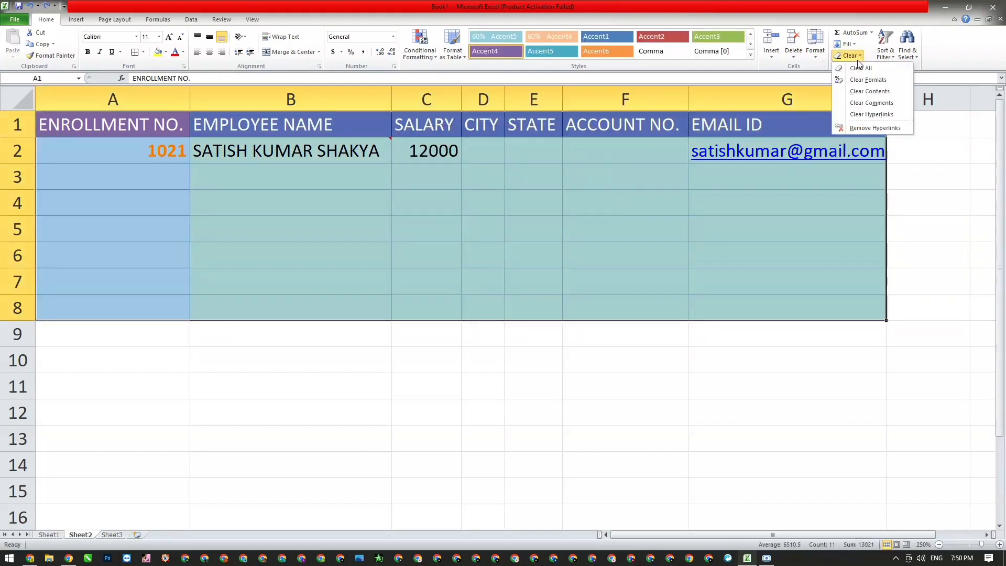
{"action": "left_click", "coordinate": [870, 115]}
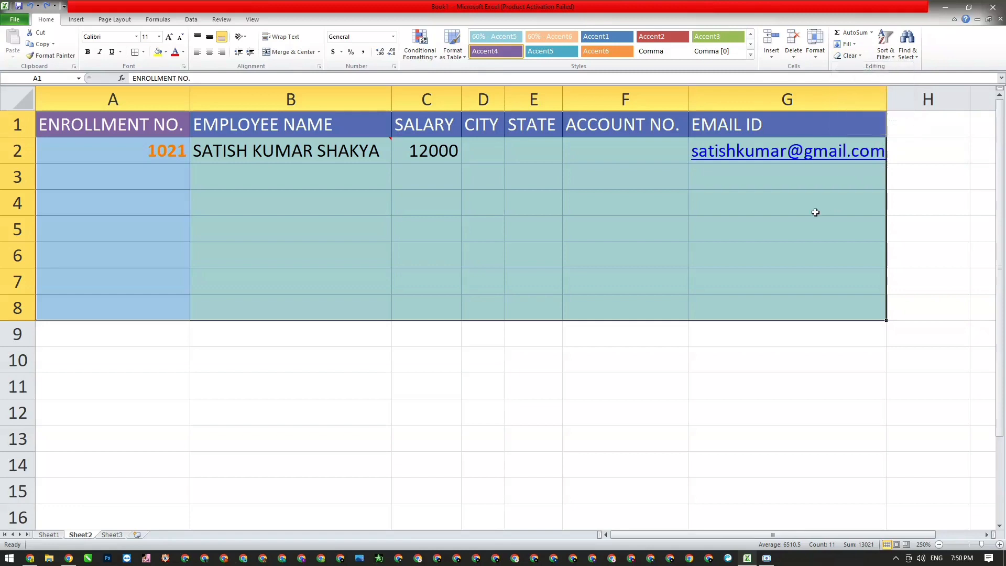
{"action": "left_click", "coordinate": [815, 212]}
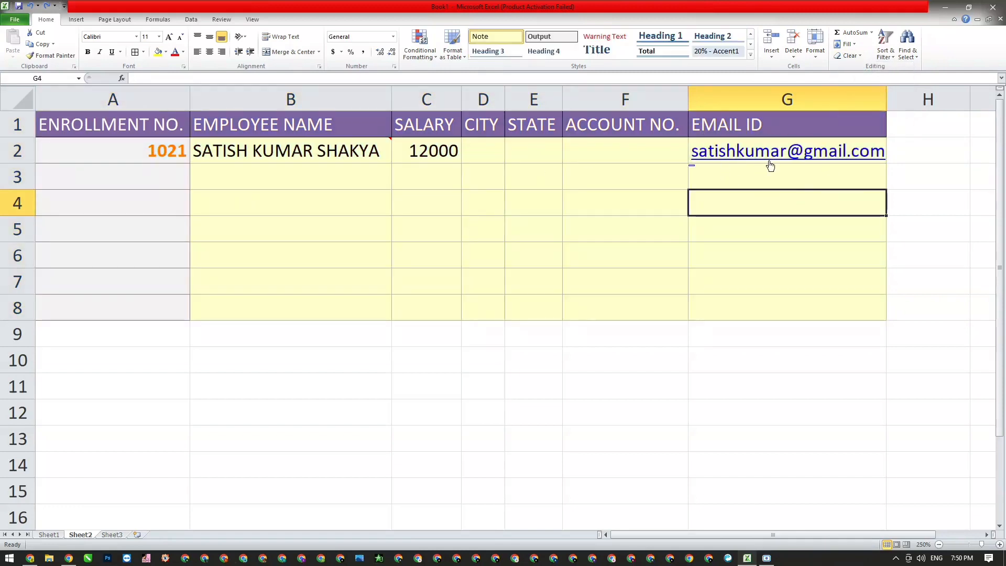
- Test the e-mail hyperlink in cell G2 by opening it
{"action": "key", "text": "Up"}
{"action": "key", "text": "Up"}
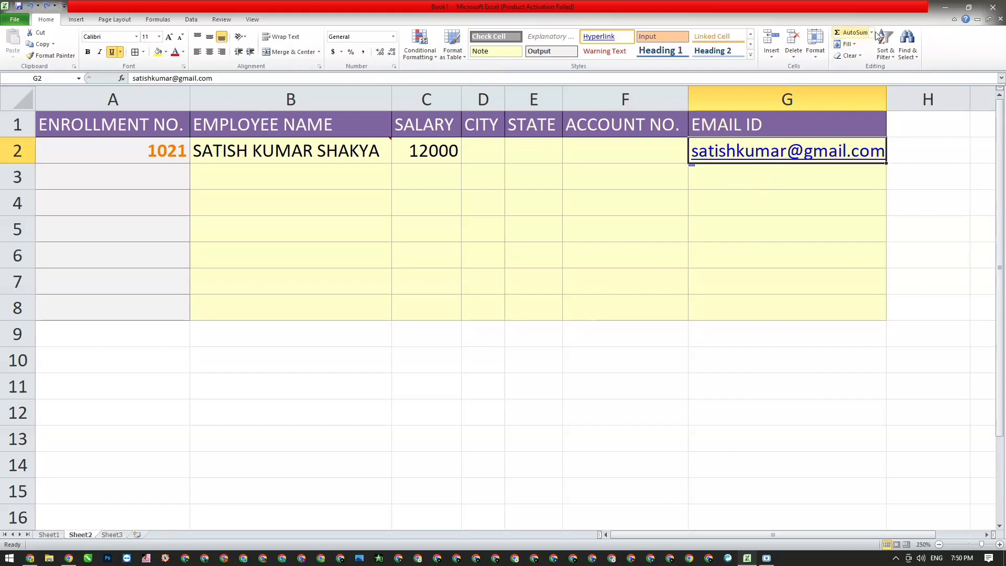
{"action": "left_click", "coordinate": [848, 56]}
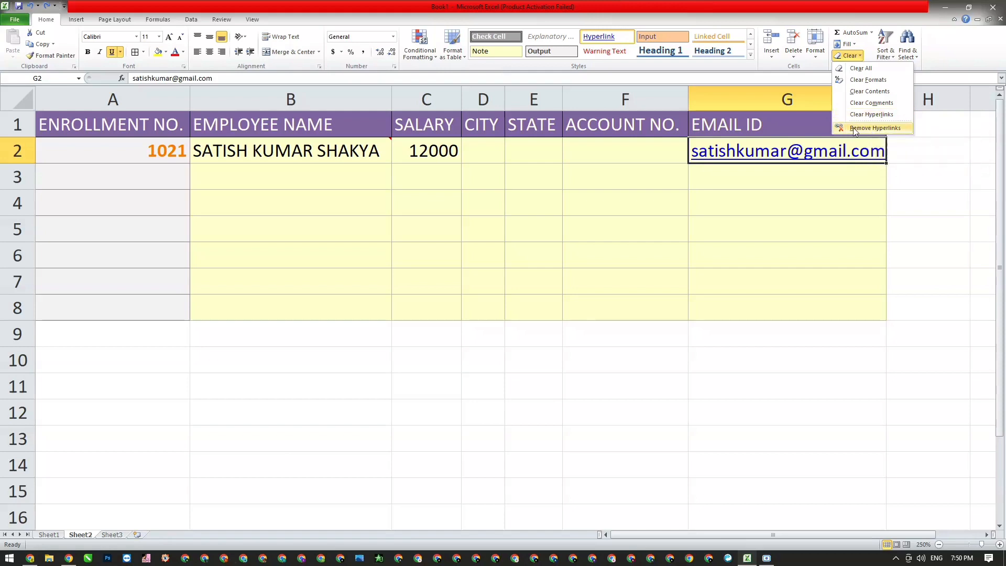
{"action": "left_click", "coordinate": [801, 208]}
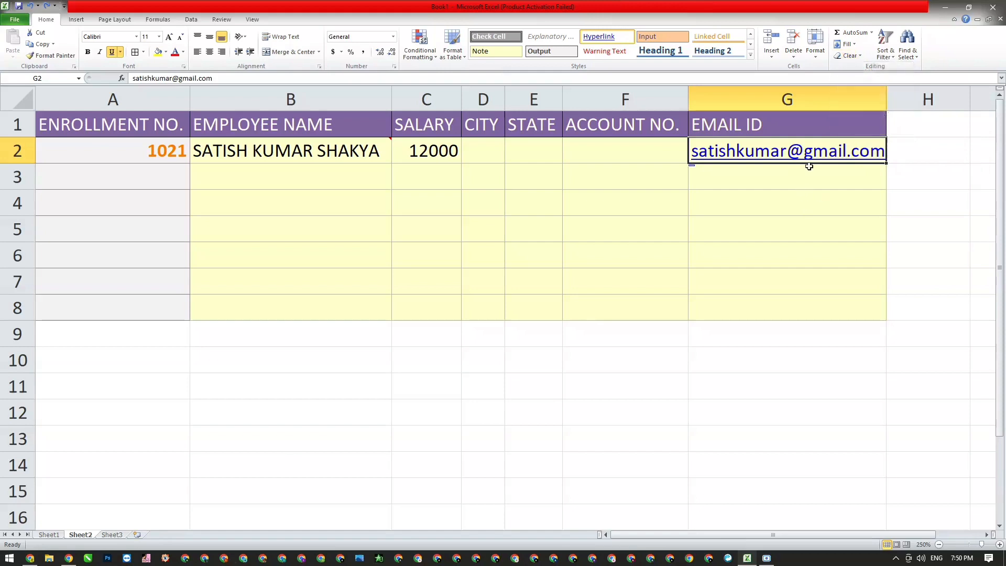
{"action": "left_click", "coordinate": [776, 157]}
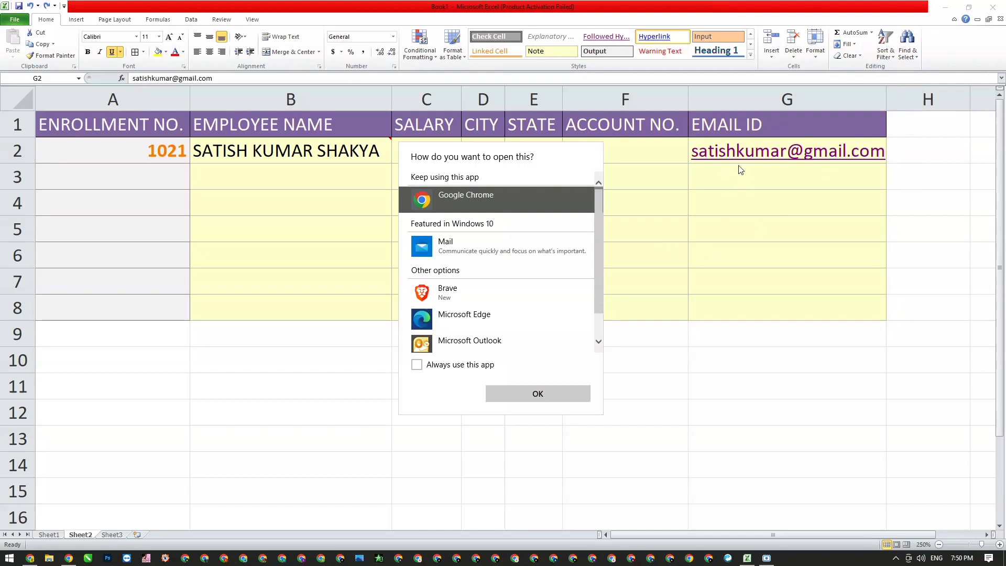
- Follow the e-mail hyperlink in cell G2 once more and dismiss the app chooser
{"action": "left_click", "coordinate": [553, 395]}
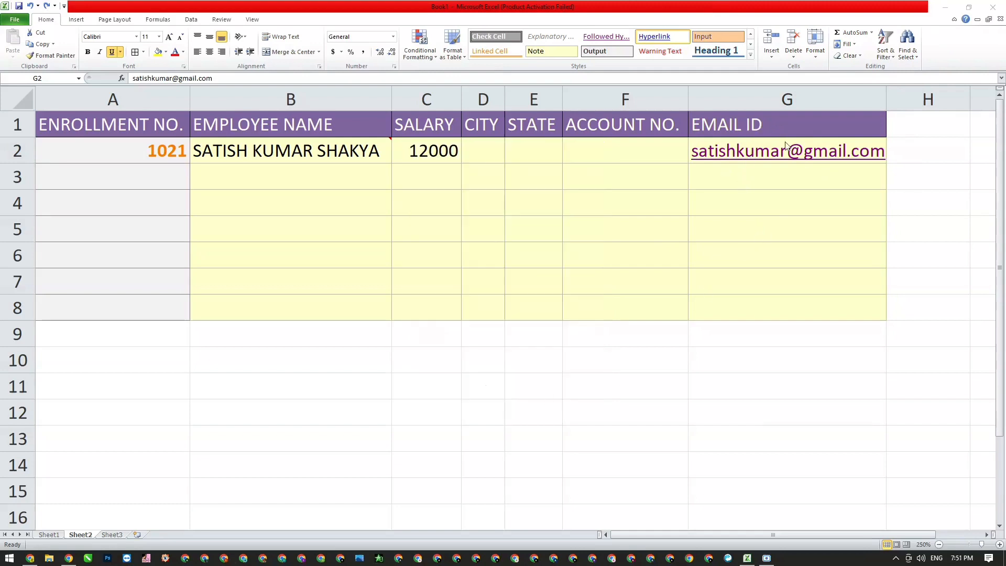
{"action": "left_click", "coordinate": [774, 157]}
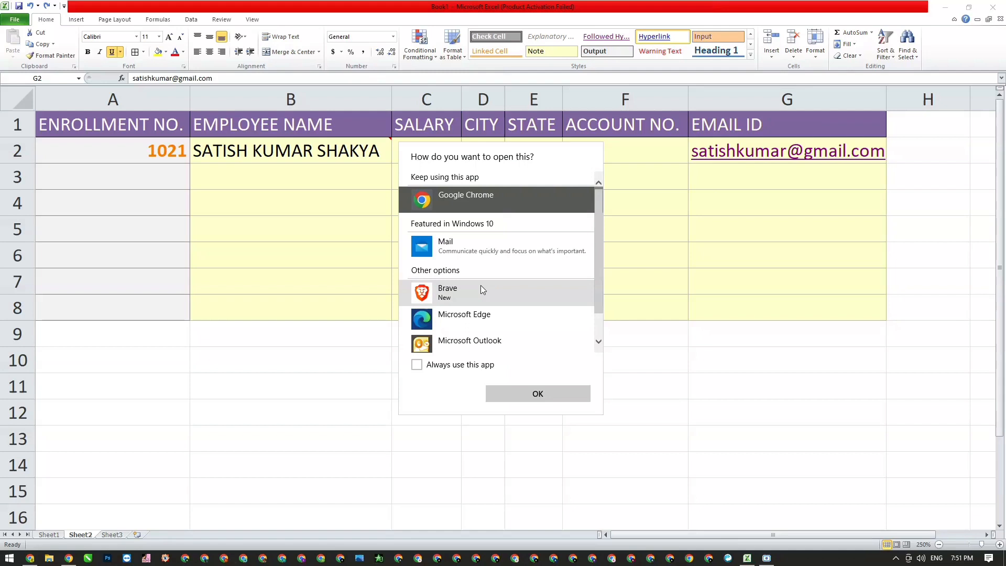
{"action": "key", "text": "Escape"}
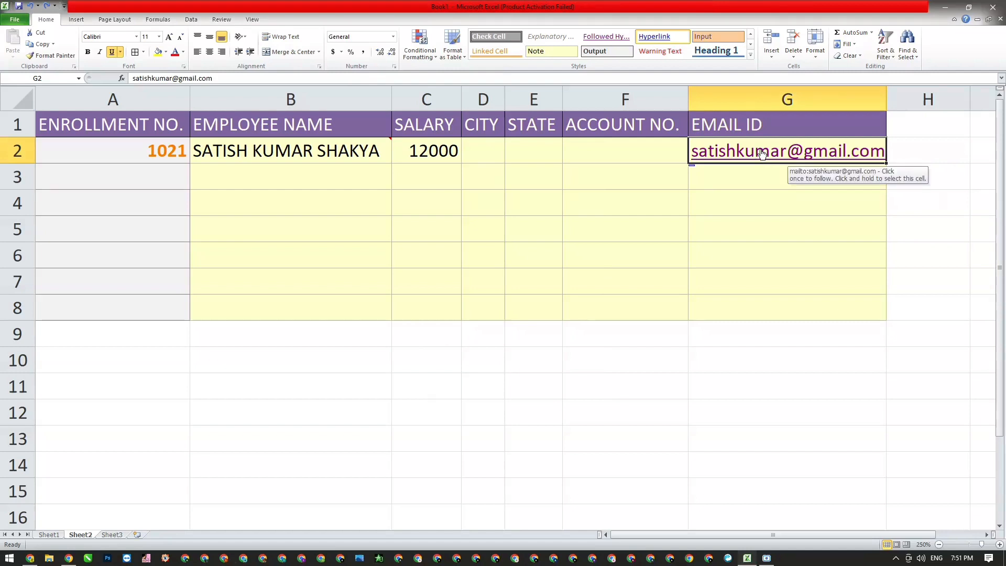
- Remove the hyperlink together with its formatting from cell G2 using Remove Hyperlinks, and check the cell
{"action": "left_click", "coordinate": [848, 56]}
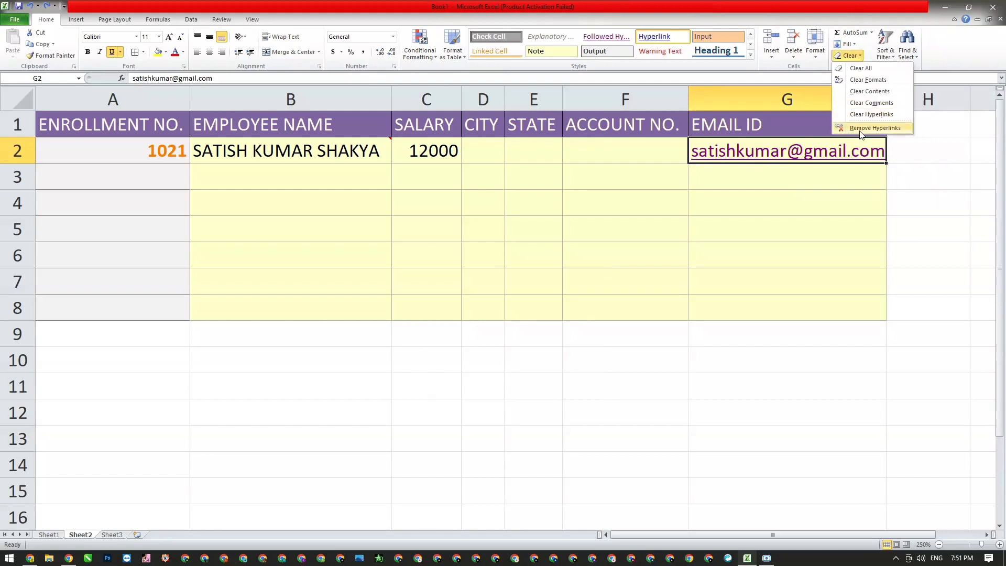
{"action": "left_click", "coordinate": [874, 128]}
{"action": "left_click", "coordinate": [794, 182]}
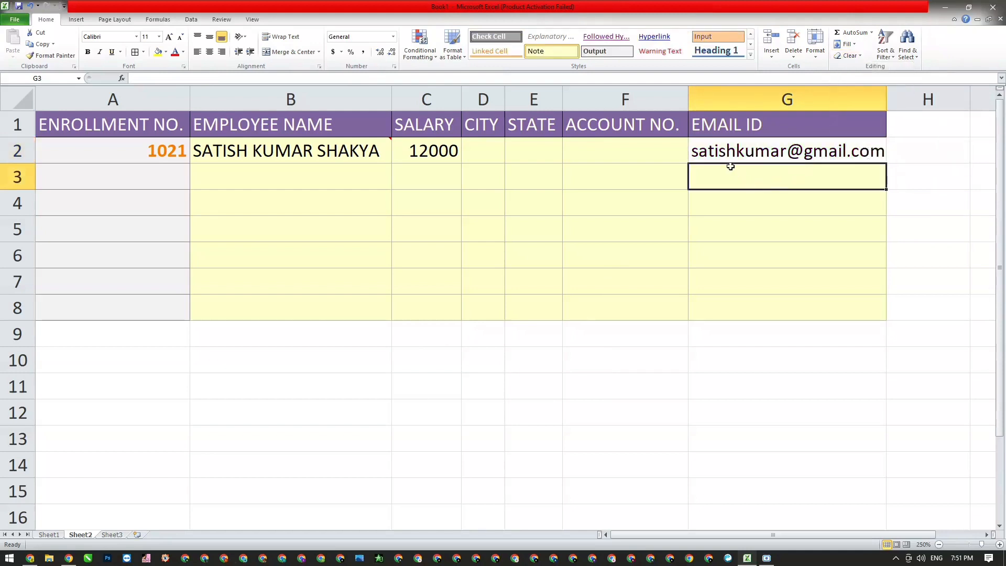
{"action": "left_click", "coordinate": [804, 152]}
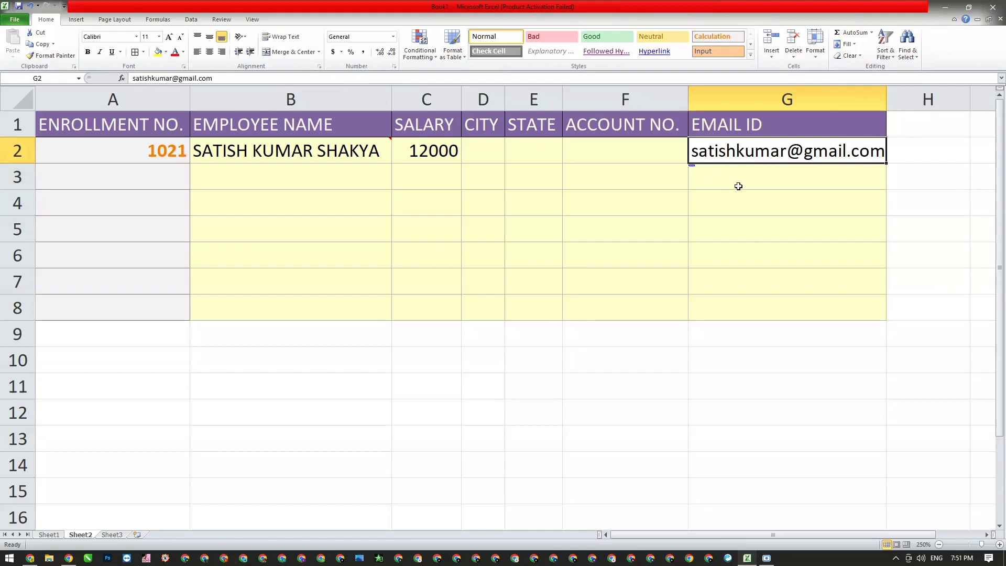
- Recreate the e-mail hyperlink in cell G2 by re-entering the cell's existing address, and reselect the cell
{"action": "double_click", "coordinate": [778, 151]}
{"action": "key", "text": "Return"}
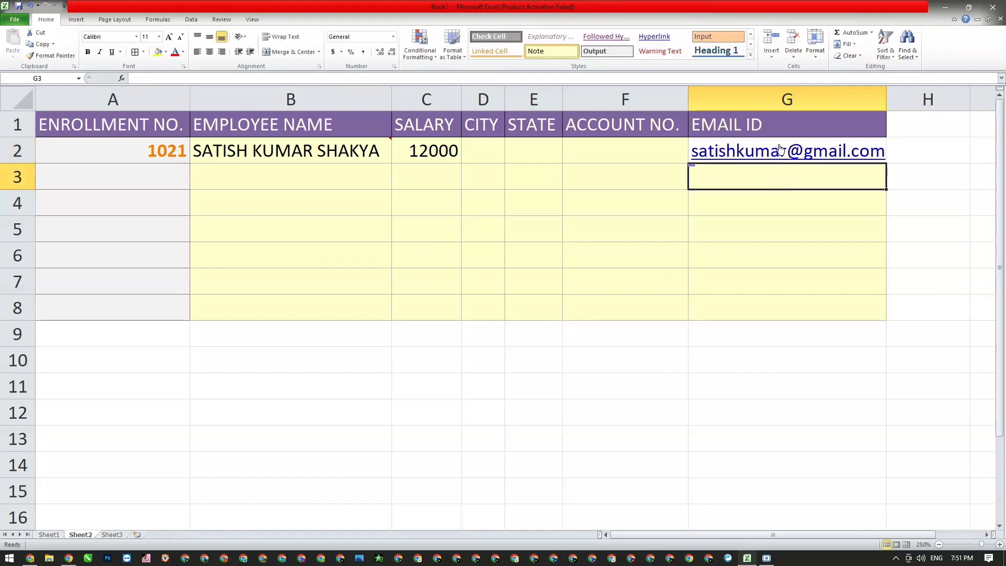
{"action": "left_click", "coordinate": [815, 231]}
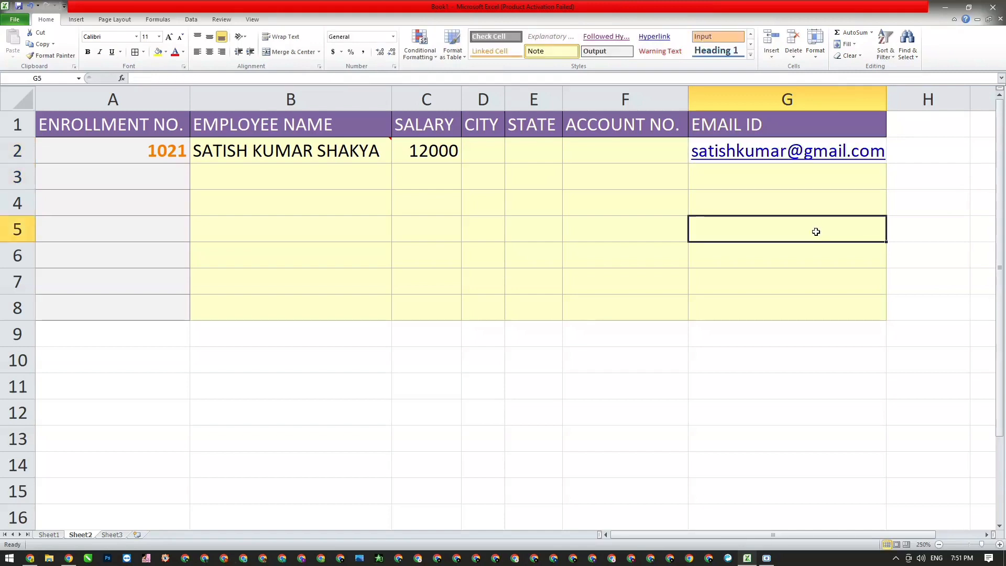
{"action": "key", "text": "Up"}
{"action": "key", "text": "Up"}
{"action": "key", "text": "Up"}
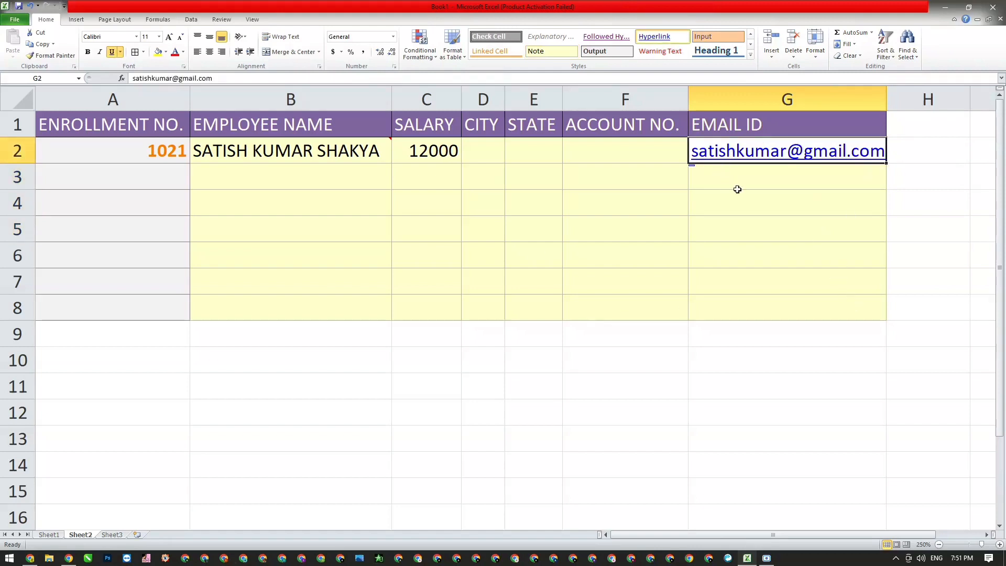
- Apply Clear Hyperlinks to cell G2 and check its text in edit mode
{"action": "left_click", "coordinate": [847, 55]}
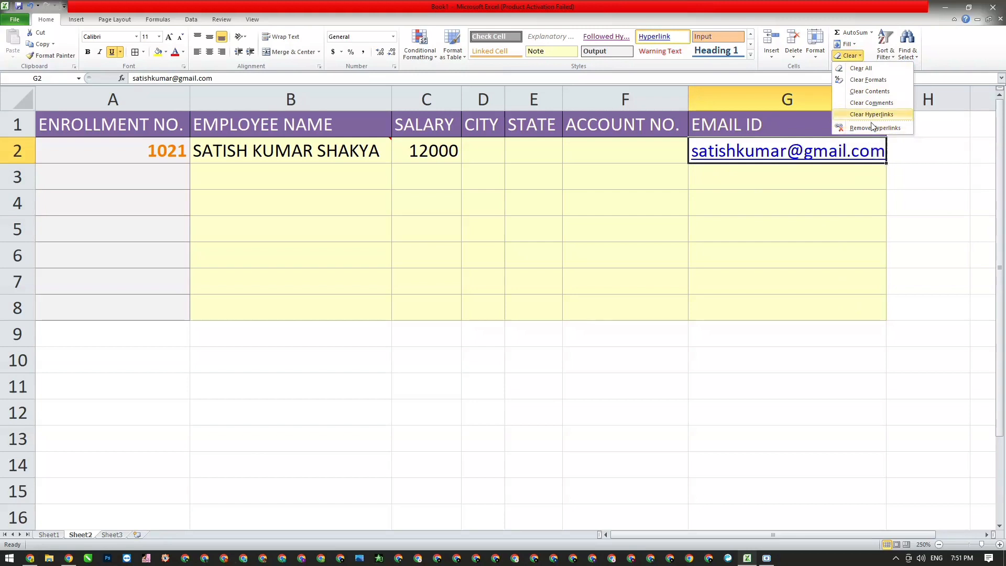
{"action": "left_click", "coordinate": [867, 115]}
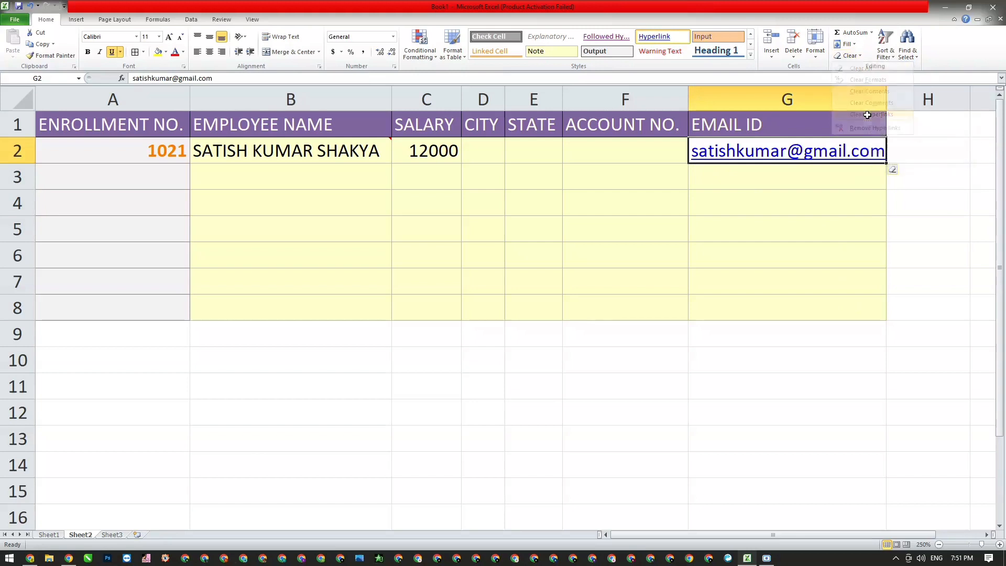
{"action": "double_click", "coordinate": [812, 151]}
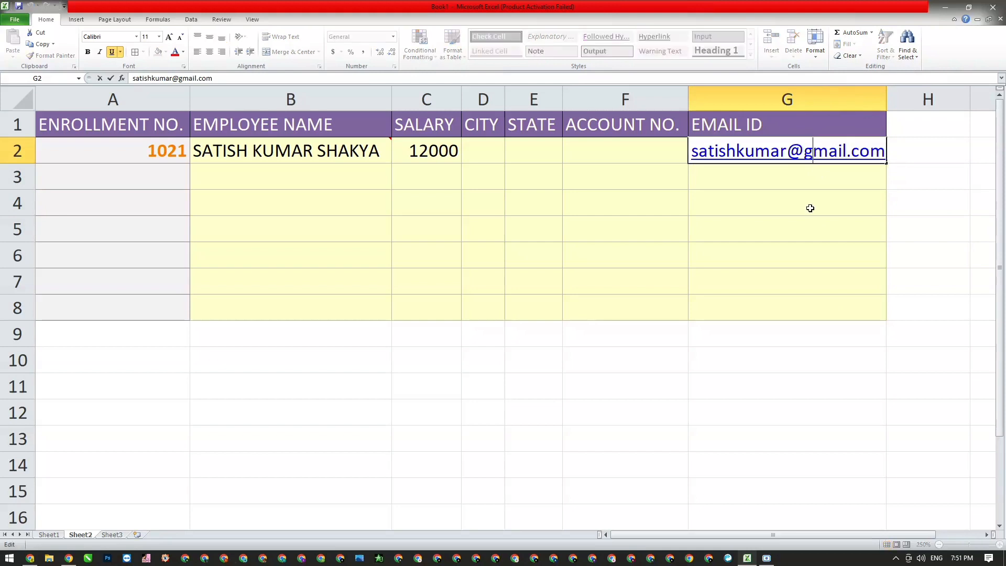
{"action": "left_click", "coordinate": [809, 208]}
- Reselect cell G2 and clear its hyperlink again, keeping the link formatting
{"action": "key", "text": "Up"}
{"action": "key", "text": "Up"}
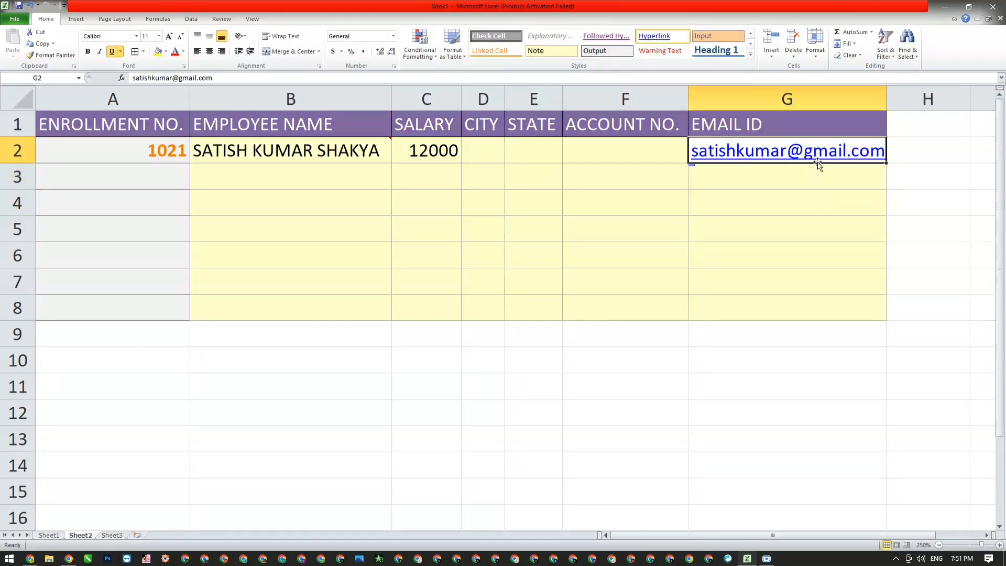
{"action": "left_click", "coordinate": [844, 55]}
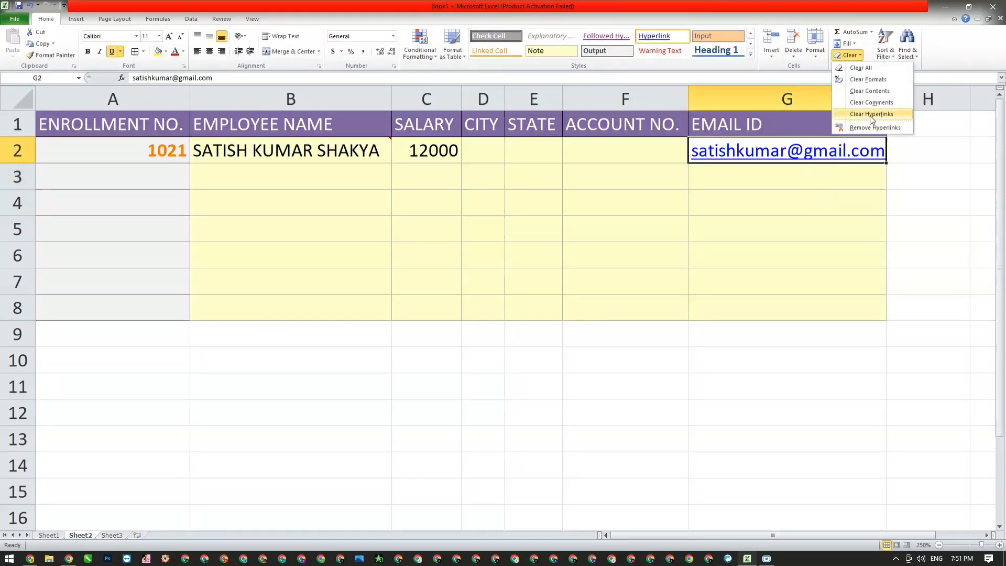
{"action": "left_click", "coordinate": [871, 115]}
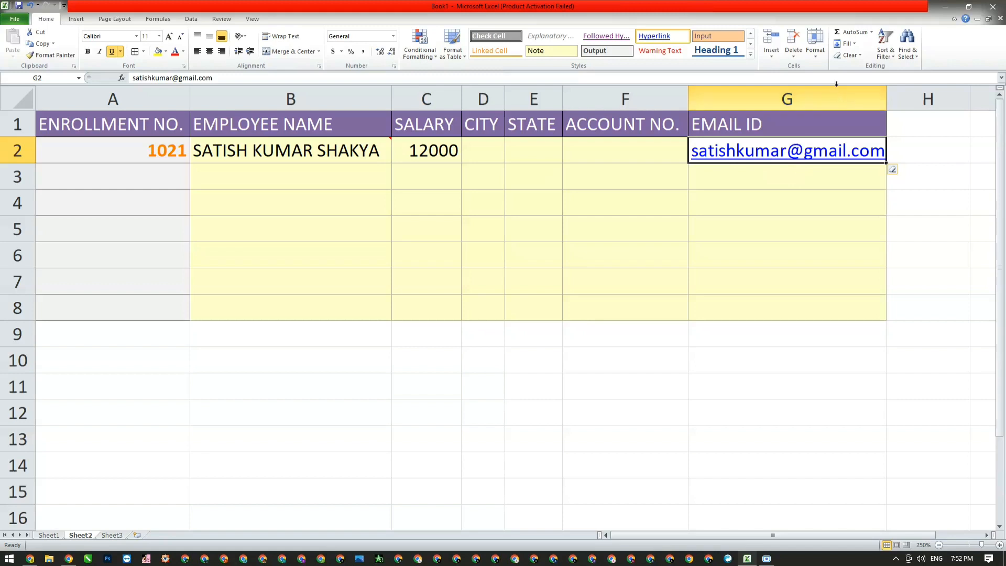
- Clear all contents, formats, comments and hyperlinks from the employee table in A1:G8 using Clear All
{"action": "left_click", "coordinate": [854, 55]}
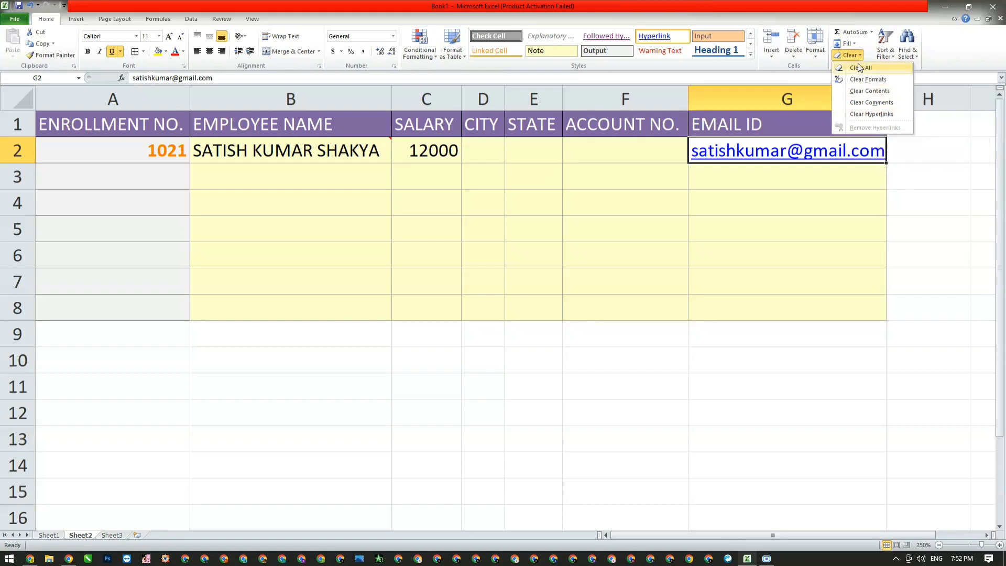
{"action": "left_click", "coordinate": [444, 198]}
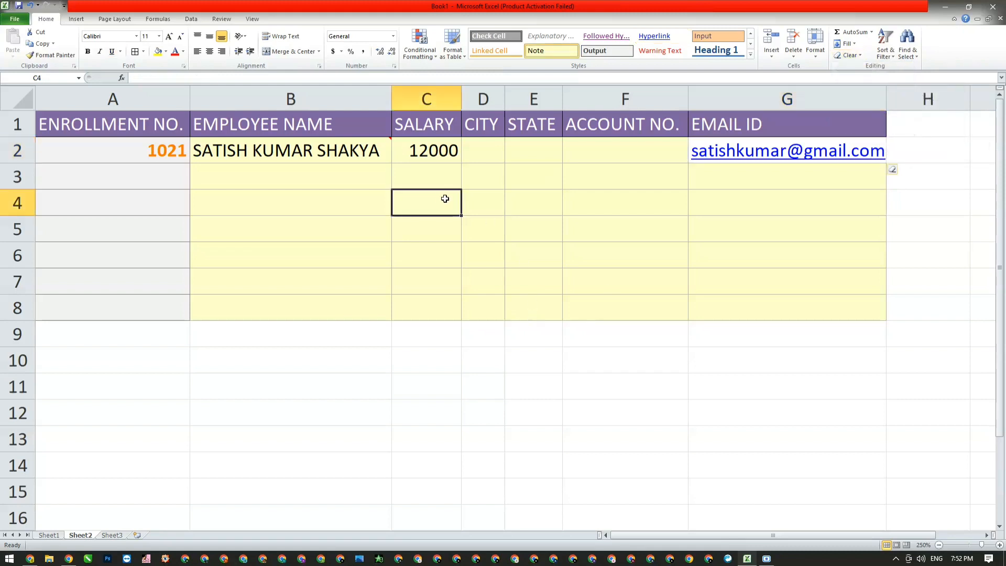
{"action": "left_click_drag", "start_coordinate": [121, 129], "coordinate": [719, 304]}
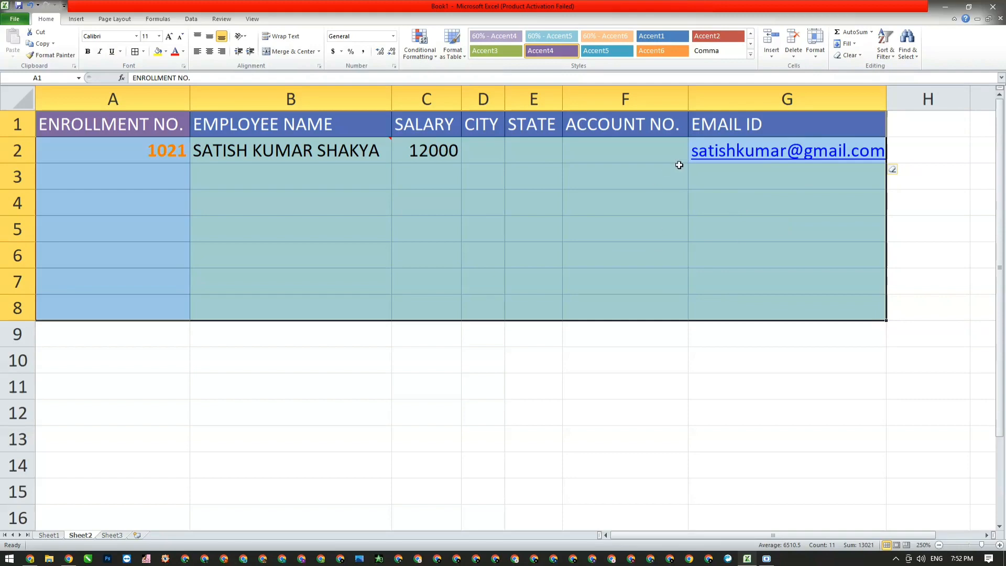
{"action": "left_click", "coordinate": [848, 55]}
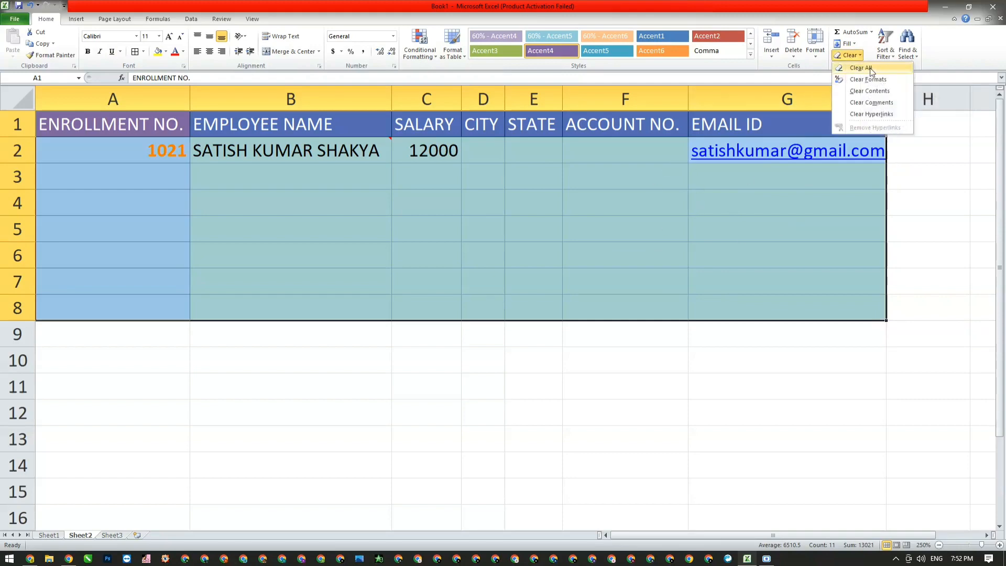
{"action": "left_click", "coordinate": [869, 68]}
{"action": "left_click", "coordinate": [576, 197]}
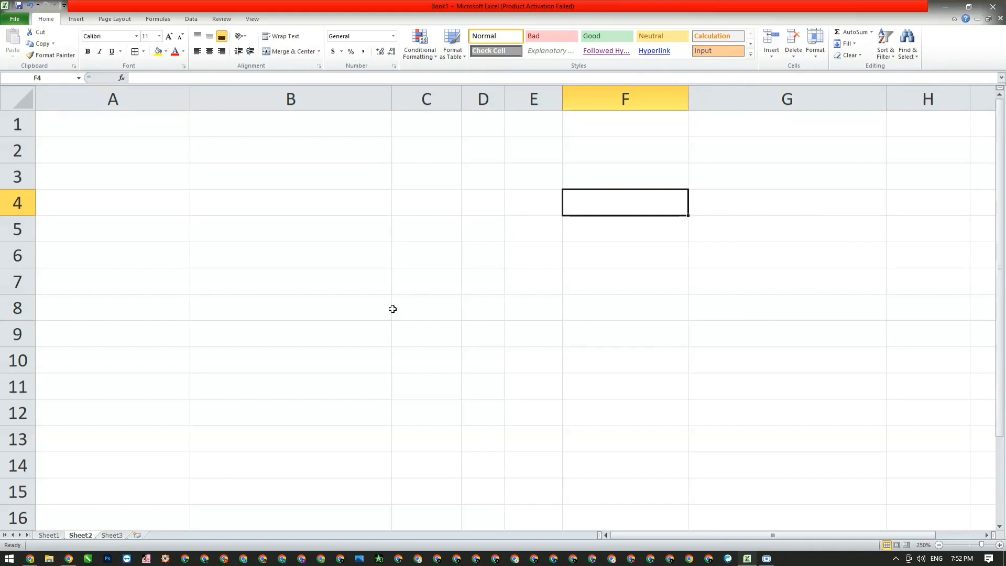
{"action": "left_click", "coordinate": [854, 55]}
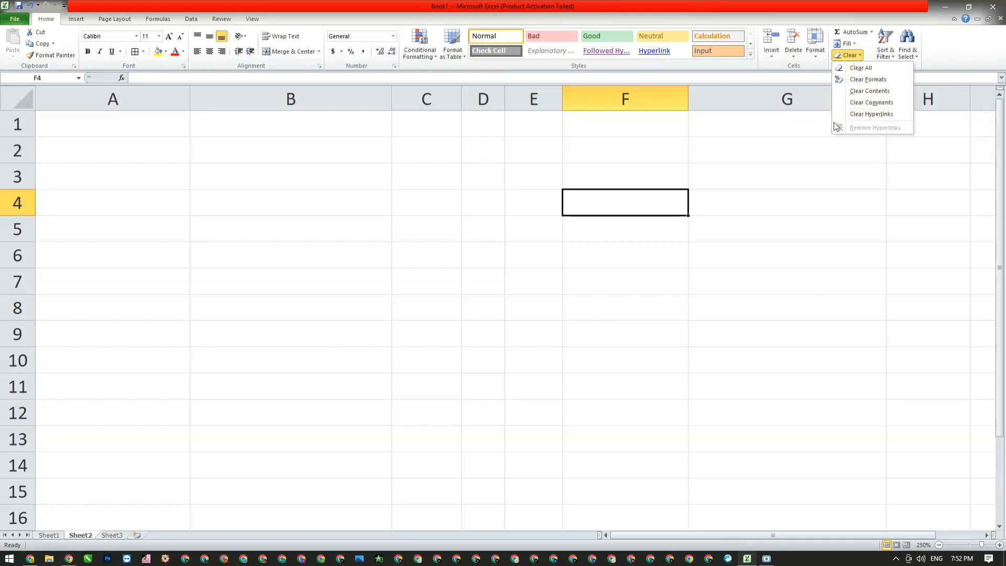
{"action": "left_click", "coordinate": [738, 176]}
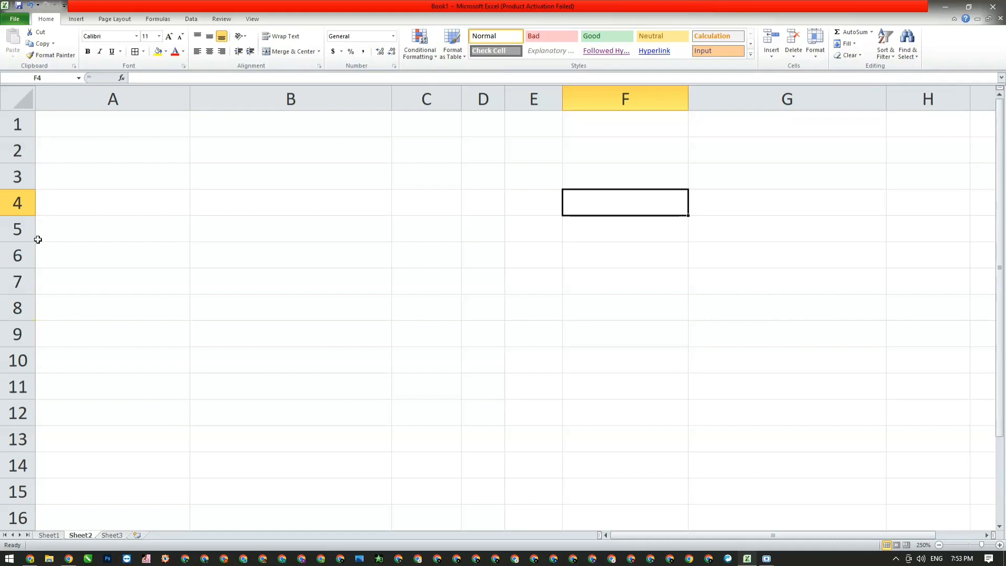
{"action": "left_click", "coordinate": [858, 55]}
{"action": "left_click", "coordinate": [674, 176]}
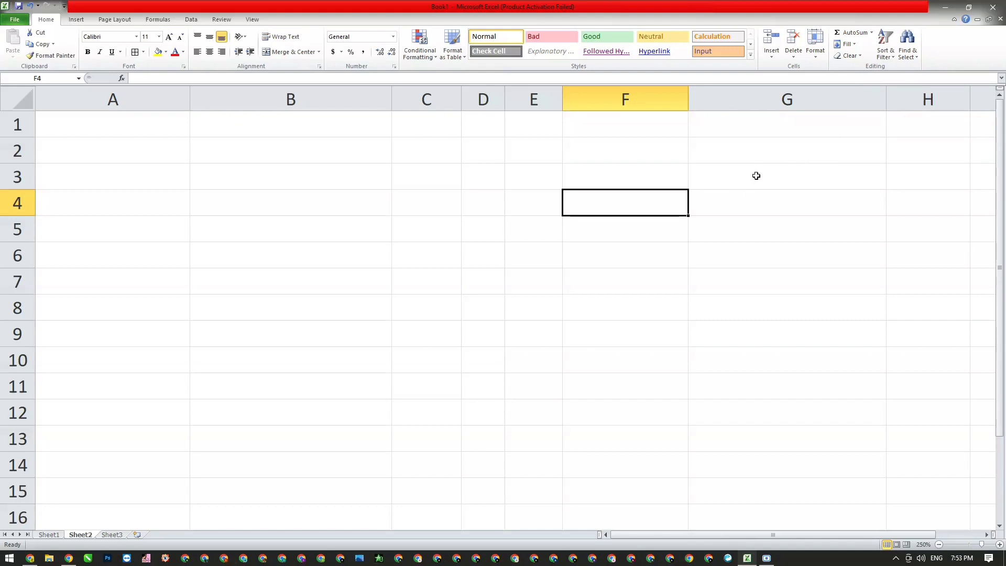
{"action": "left_click", "coordinate": [848, 55]}
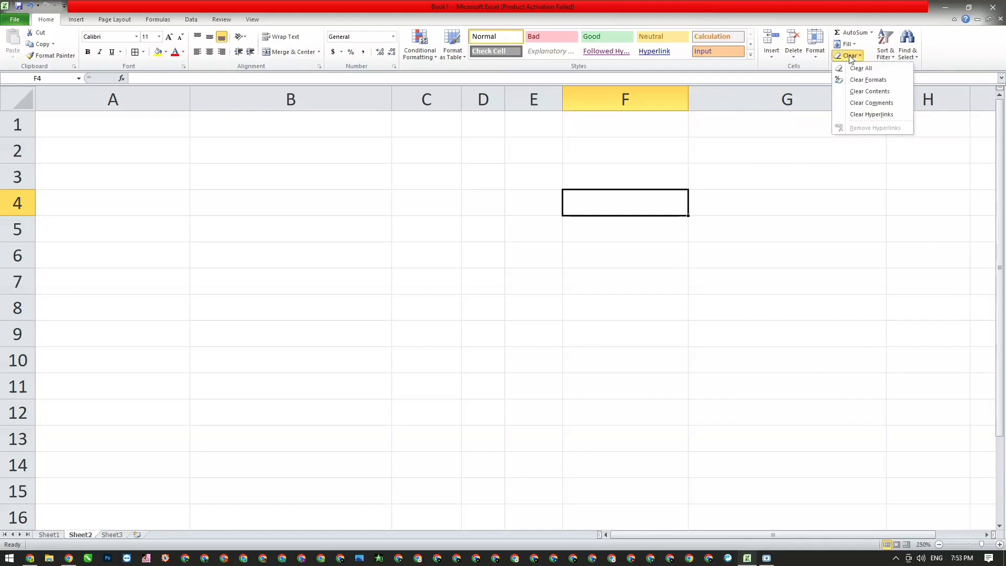